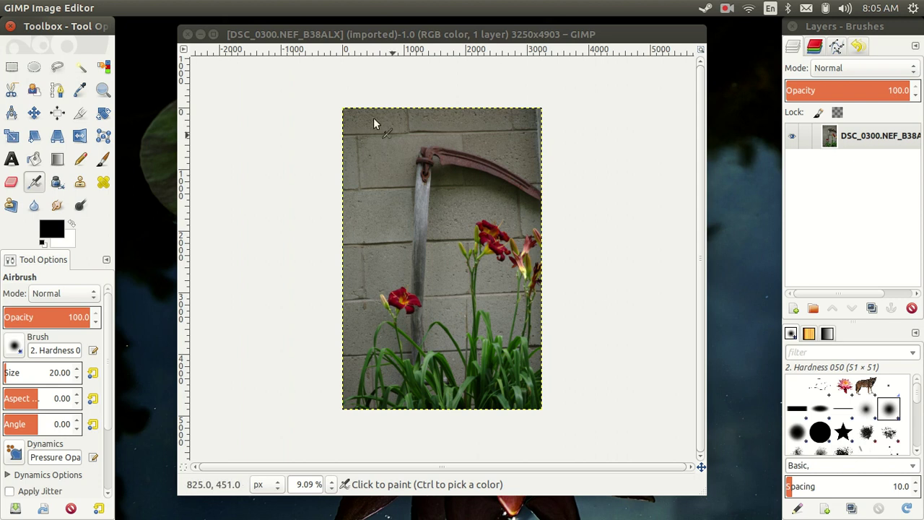
# Duplicate the imported photo, close the original, then reposition and enlarge the copy's window
pyautogui.click(289, 36)
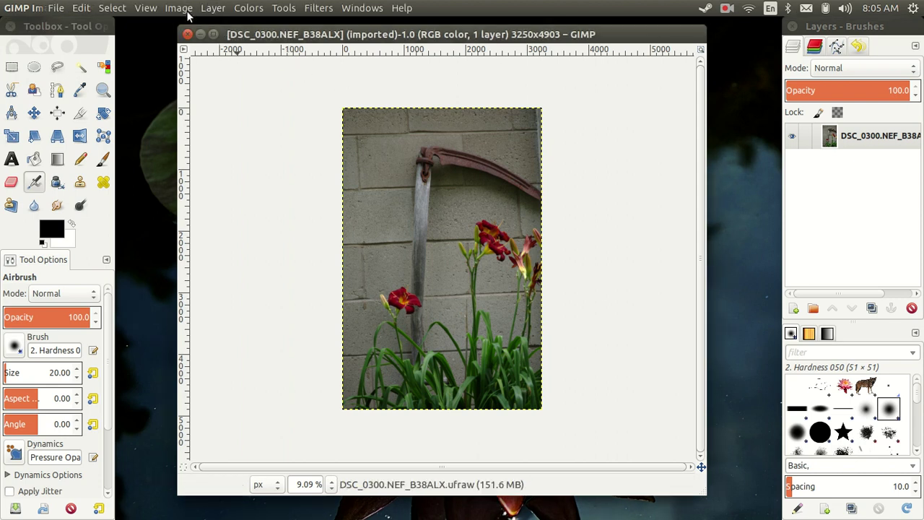
pyautogui.click(187, 14)
pyautogui.click(192, 23)
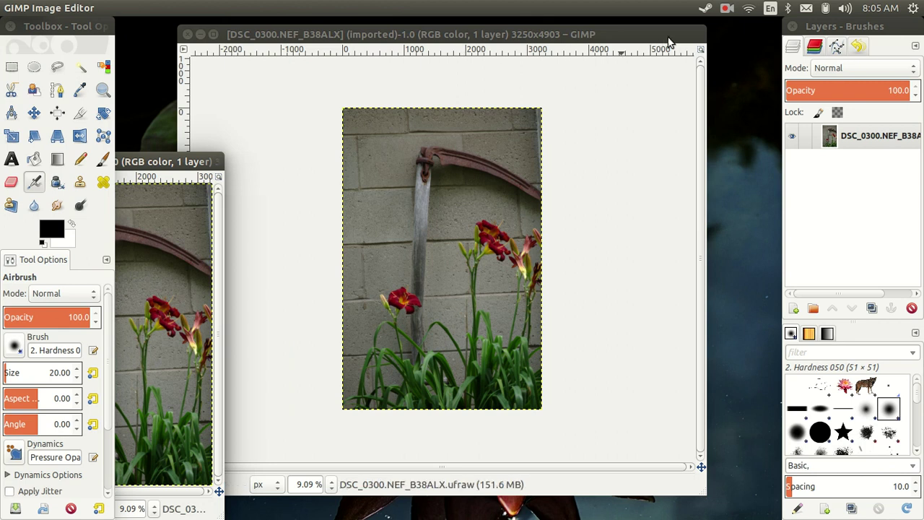
pyautogui.click(187, 34)
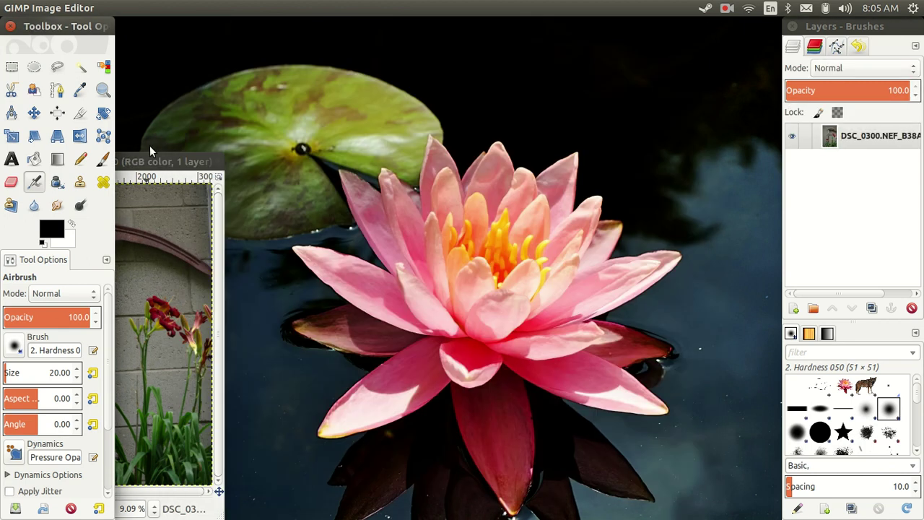
pyautogui.moveTo(151, 163); pyautogui.dragTo(452, 28)
pyautogui.moveTo(522, 383)
pyautogui.mouseDown()
pyautogui.moveTo(585, 484)
pyautogui.moveTo(623, 516)
pyautogui.mouseUp()
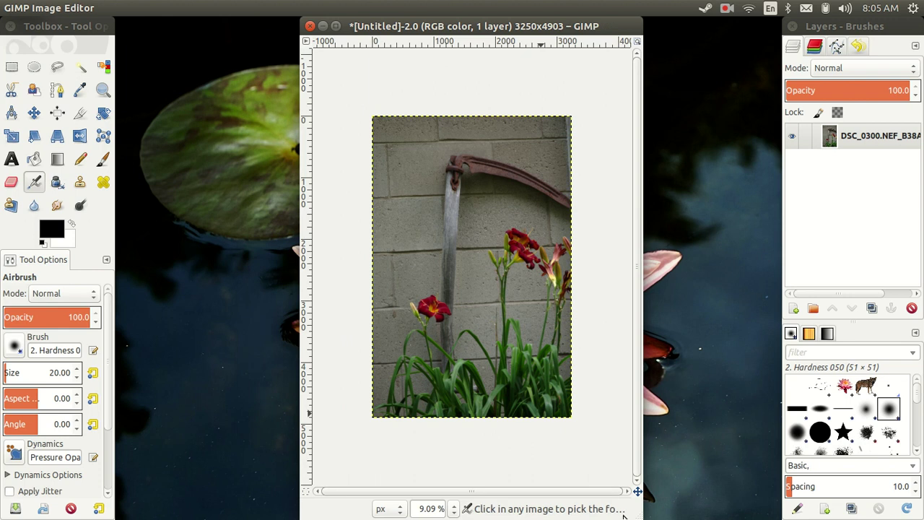
# Zoom the photo to fit the window and rename the photo layer 'Original'
pyautogui.hotkey('shift', 'ctrl', 'j')
pyautogui.moveTo(624, 516); pyautogui.dragTo(595, 517)
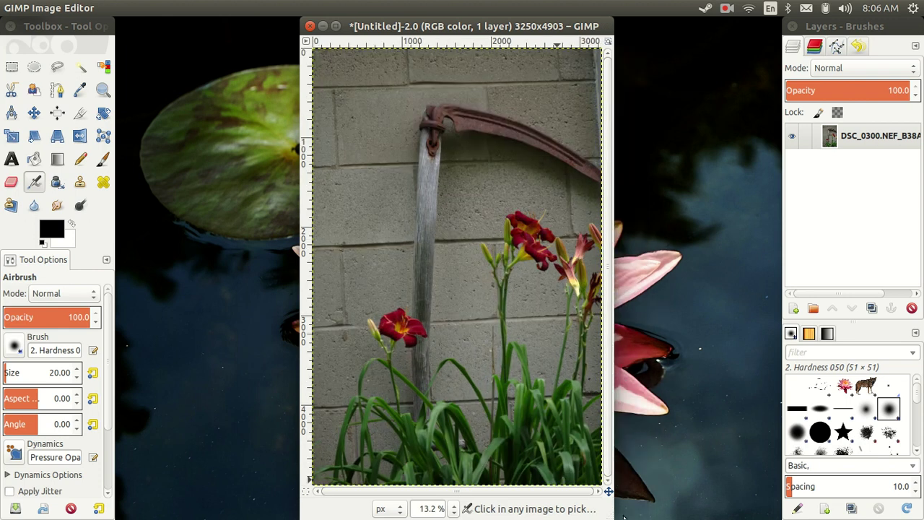
pyautogui.doubleClick(876, 136)
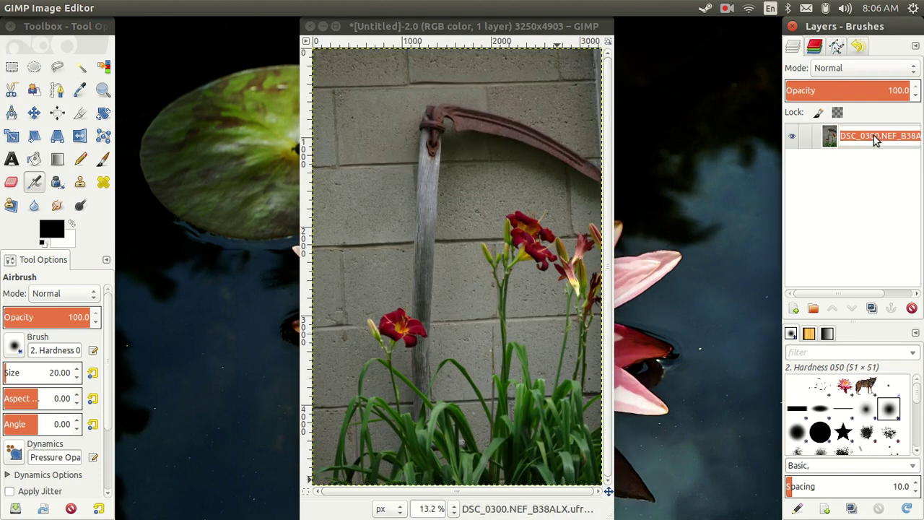
pyautogui.write('Origi')
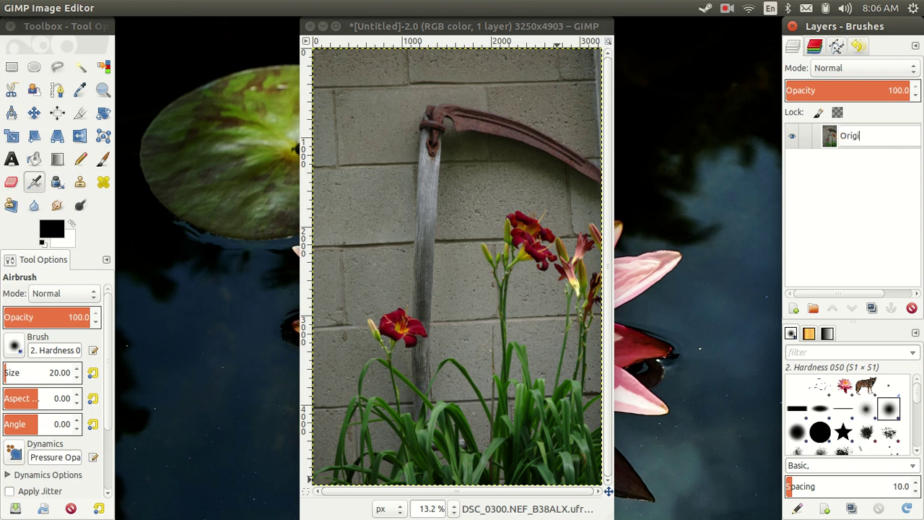
pyautogui.press('Return')
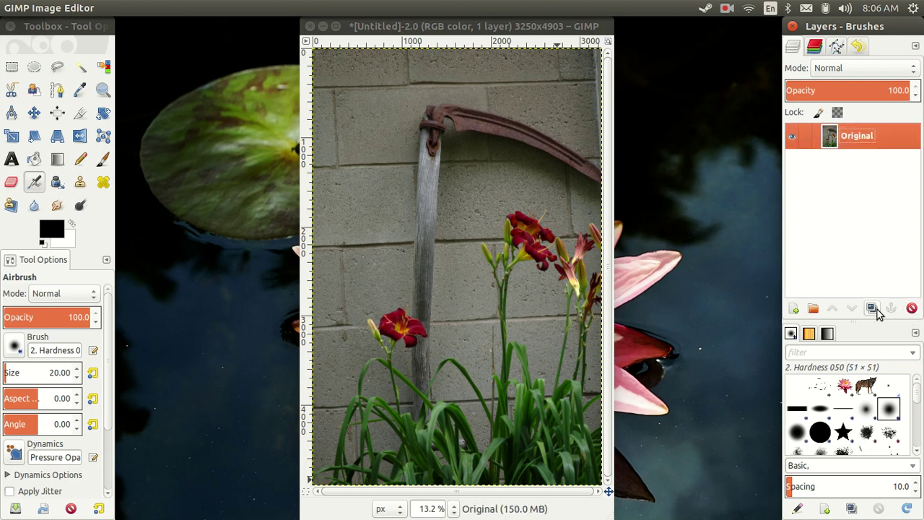
# Add two copies of Original named 'Step #1' and 'Step #2'
pyautogui.click(872, 307)
pyautogui.doubleClick(876, 136)
pyautogui.write('Step #')
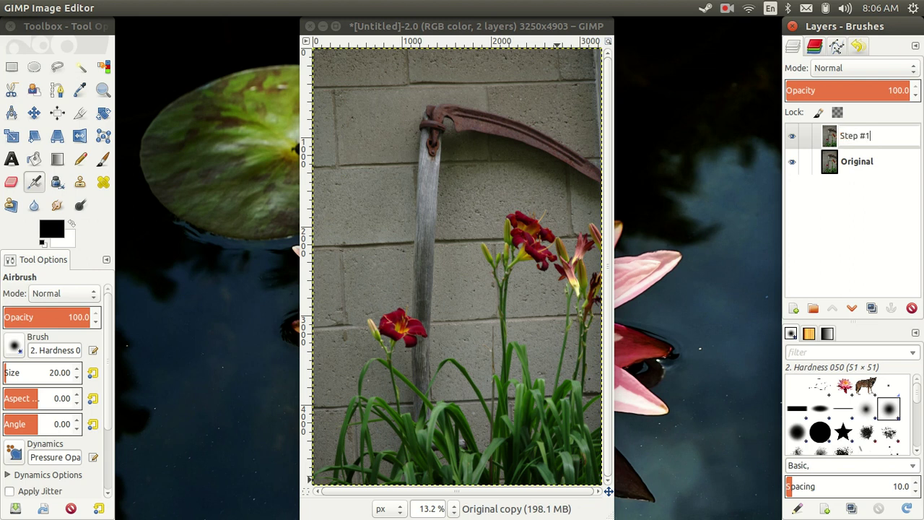
pyautogui.write('1')
pyautogui.press('Return')
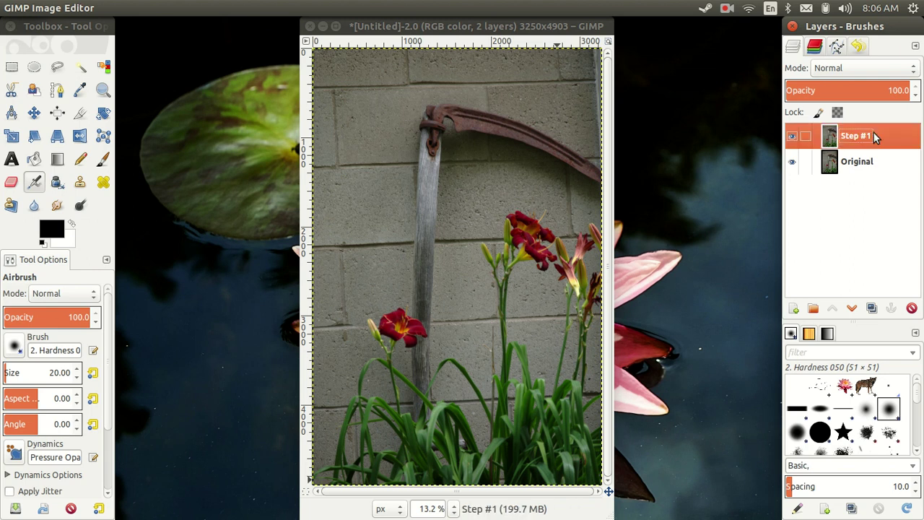
pyautogui.click(870, 309)
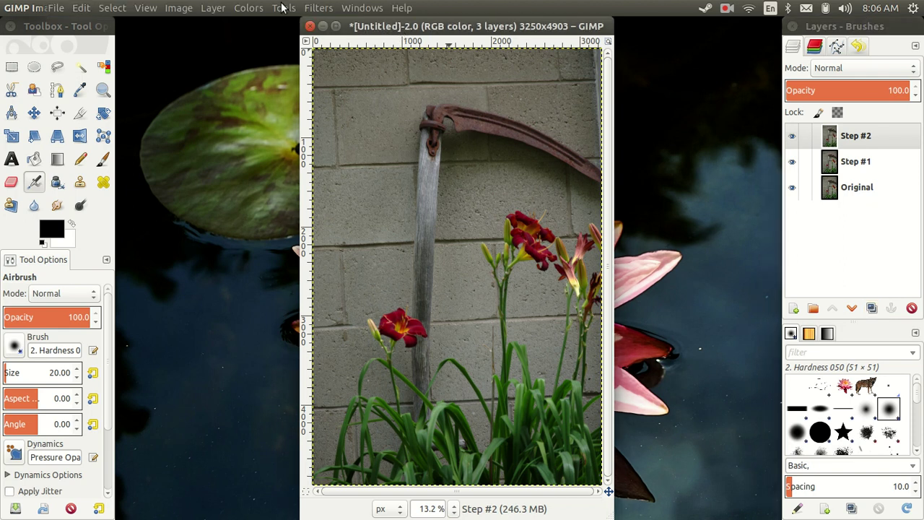
# Desaturate Step #2 using the Luminosity mode
pyautogui.click(246, 8)
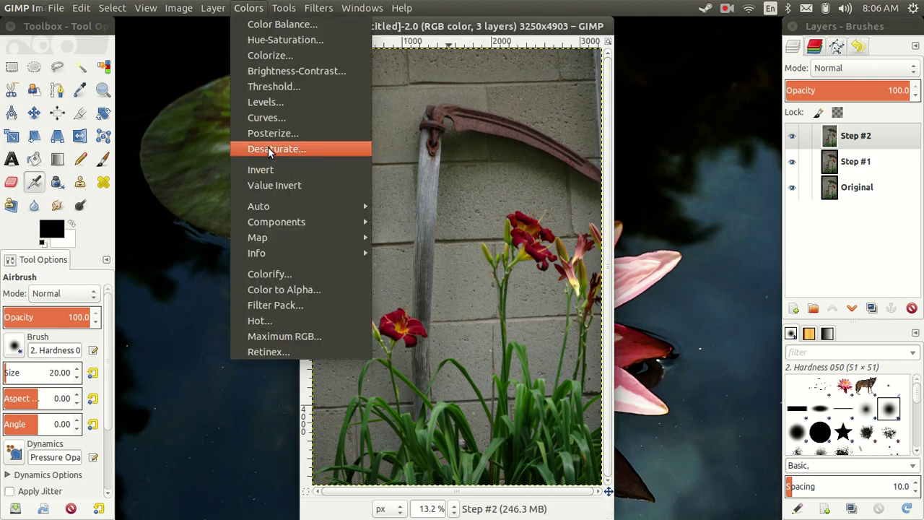
pyautogui.click(268, 148)
pyautogui.click(582, 127)
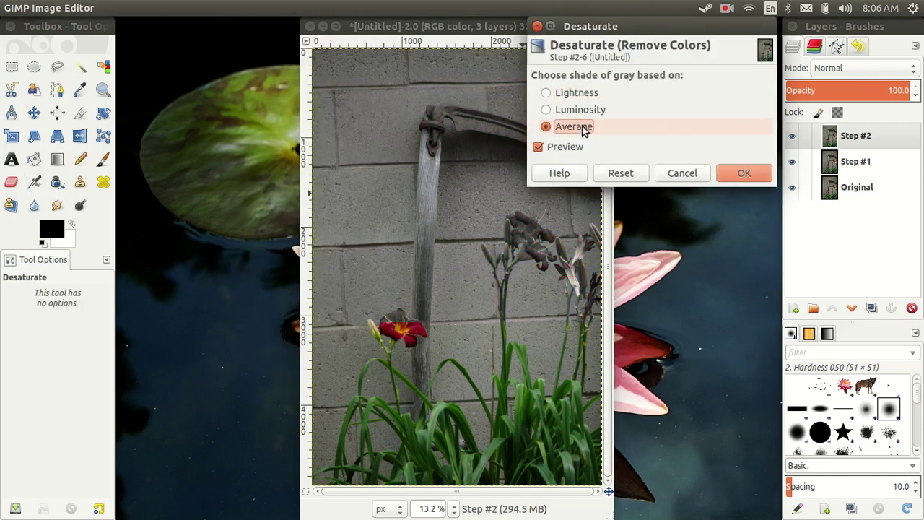
pyautogui.click(585, 110)
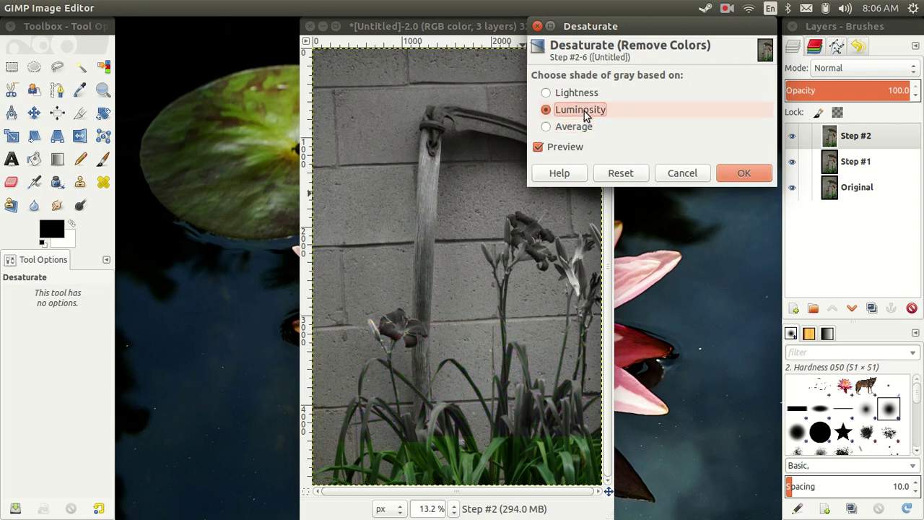
pyautogui.click(743, 173)
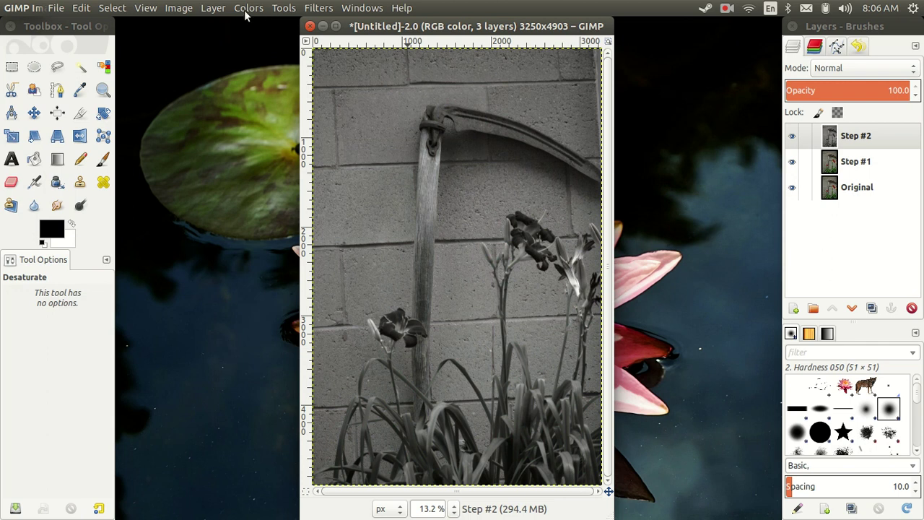
# Invert the colours of the grayscale Step #2 layer
pyautogui.click(246, 8)
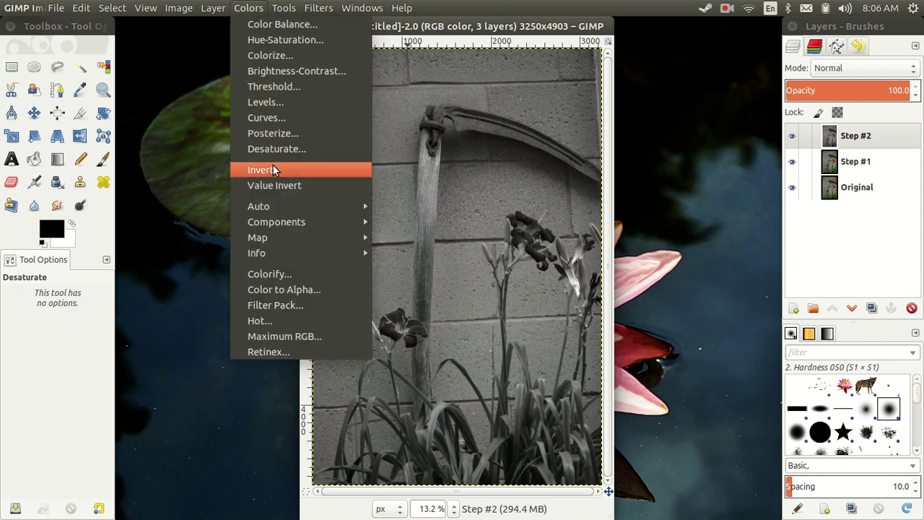
pyautogui.click(273, 168)
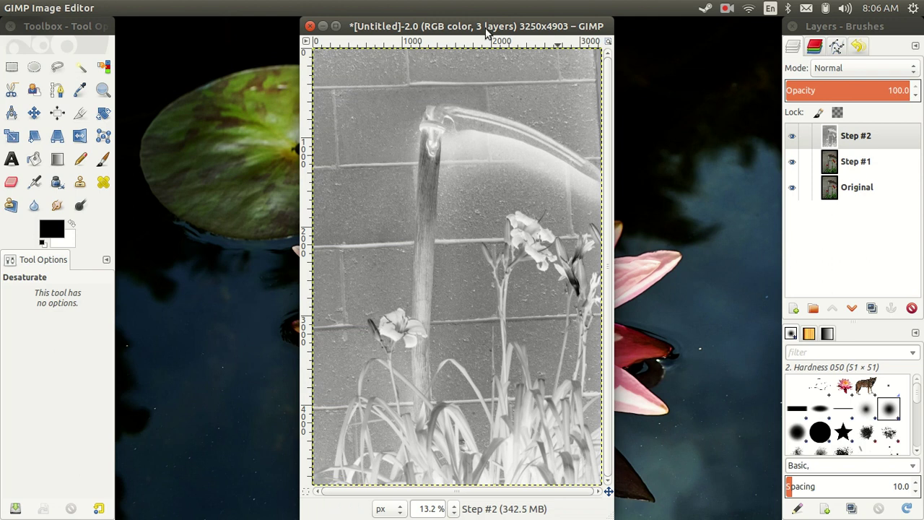
pyautogui.click(319, 9)
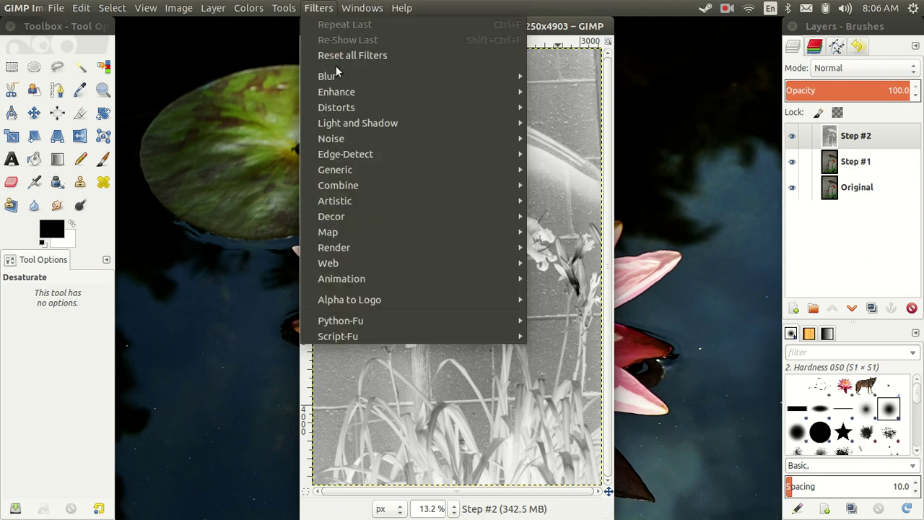
# Apply a 5 px Gaussian blur to Step #2 and set it to Soft light at 72 opacity
pyautogui.moveTo(327, 76)
pyautogui.click(550, 90)
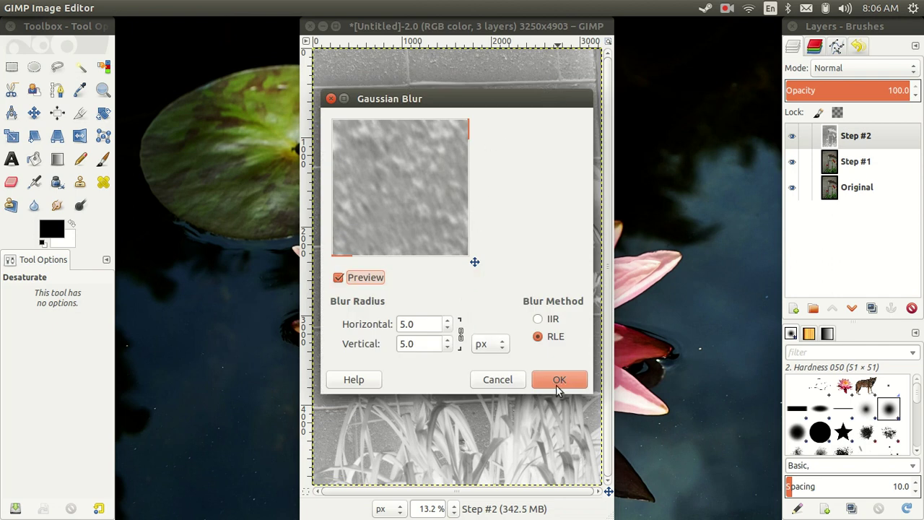
pyautogui.click(558, 386)
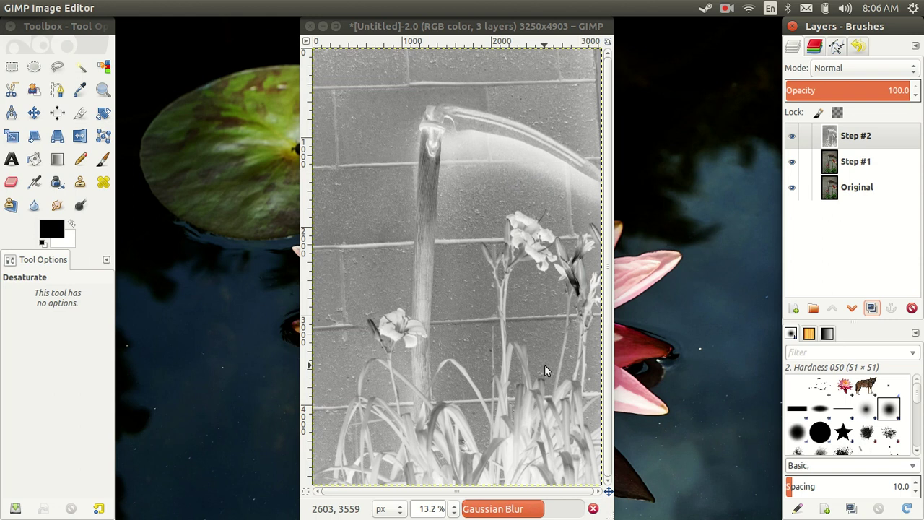
pyautogui.click(866, 70)
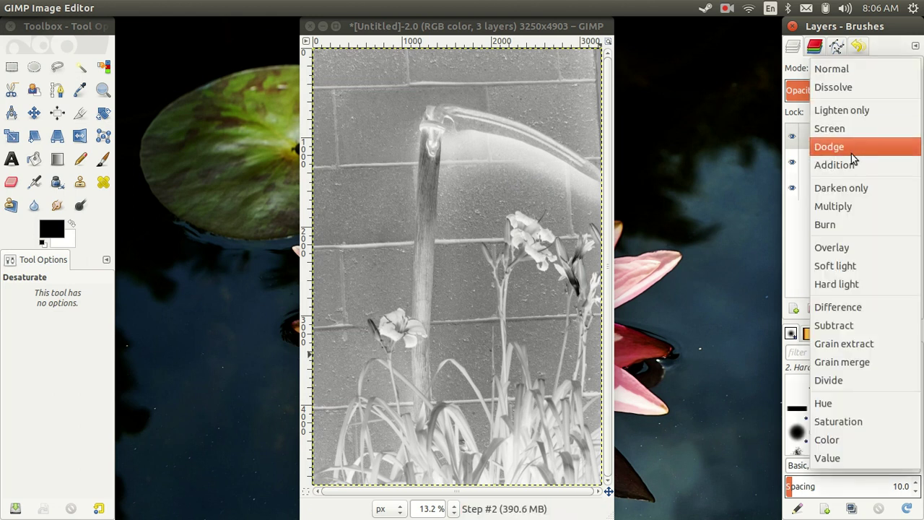
pyautogui.click(868, 265)
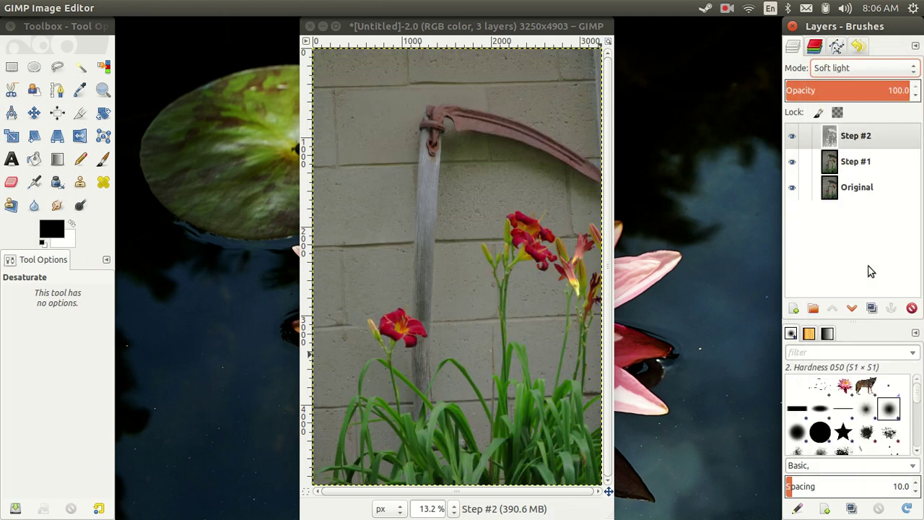
pyautogui.click(855, 91)
pyautogui.moveTo(855, 91); pyautogui.dragTo(876, 94)
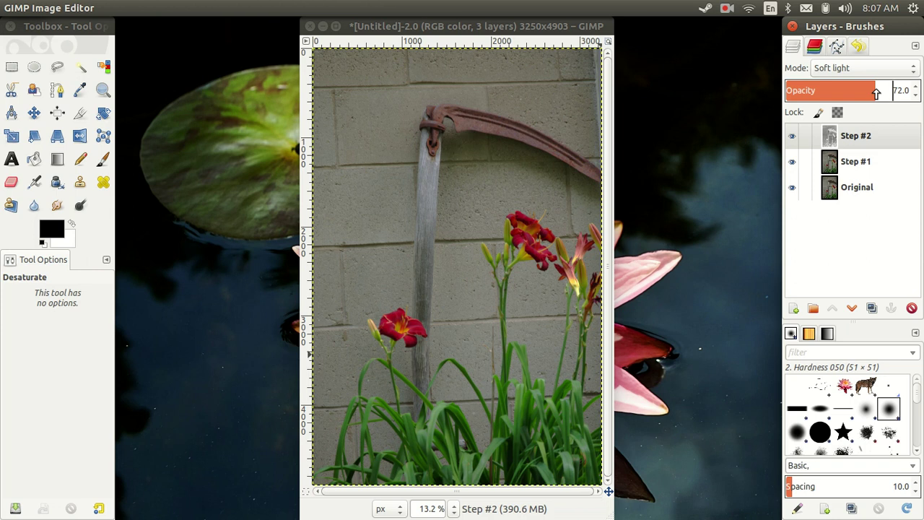
# Merge Step #2 down into Step #1 and duplicate Step #1 as a new Step #2
pyautogui.click(849, 309)
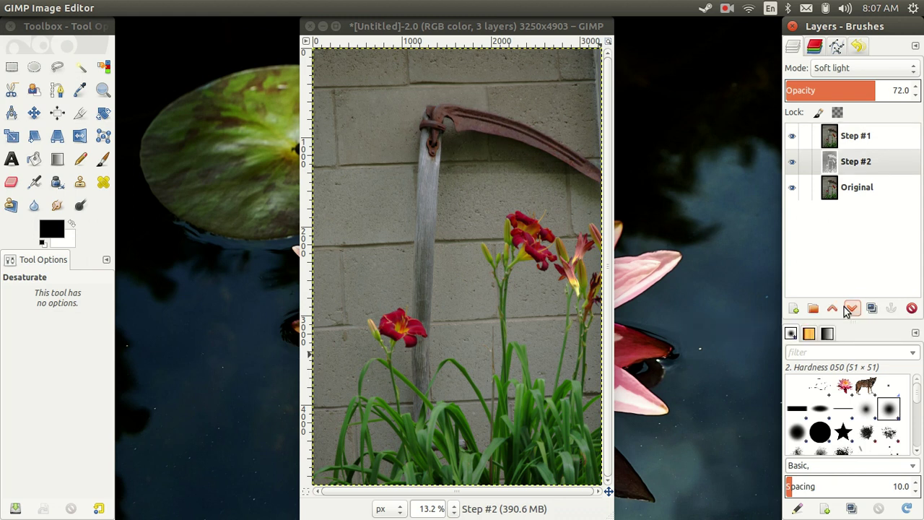
pyautogui.click(832, 309)
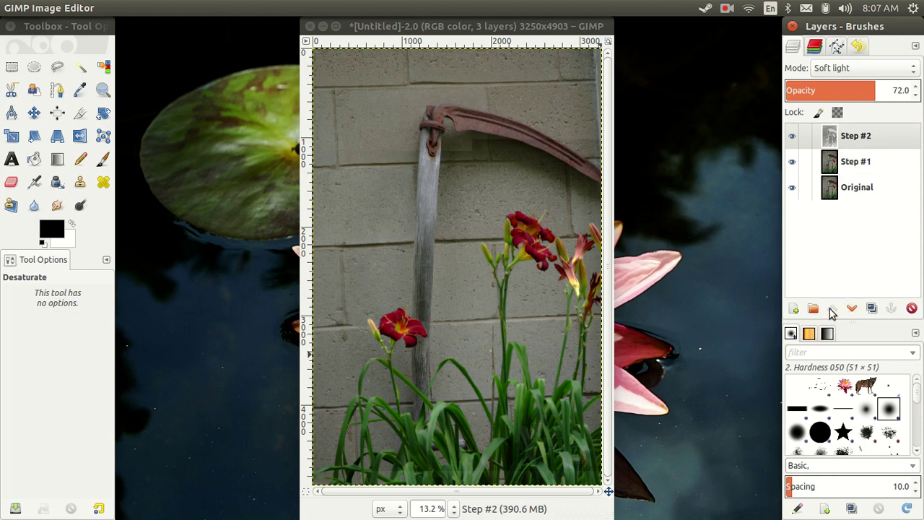
pyautogui.rightClick(860, 145)
pyautogui.click(807, 109)
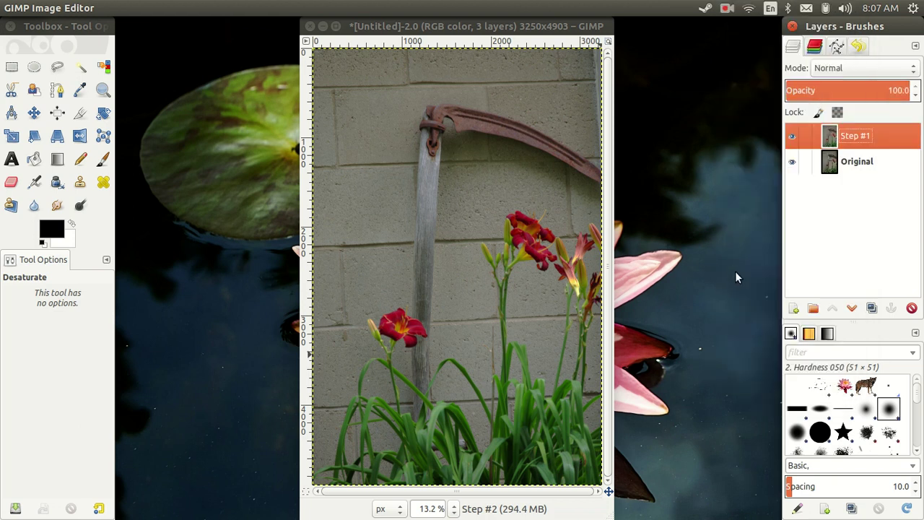
pyautogui.click(872, 308)
pyautogui.click(471, 26)
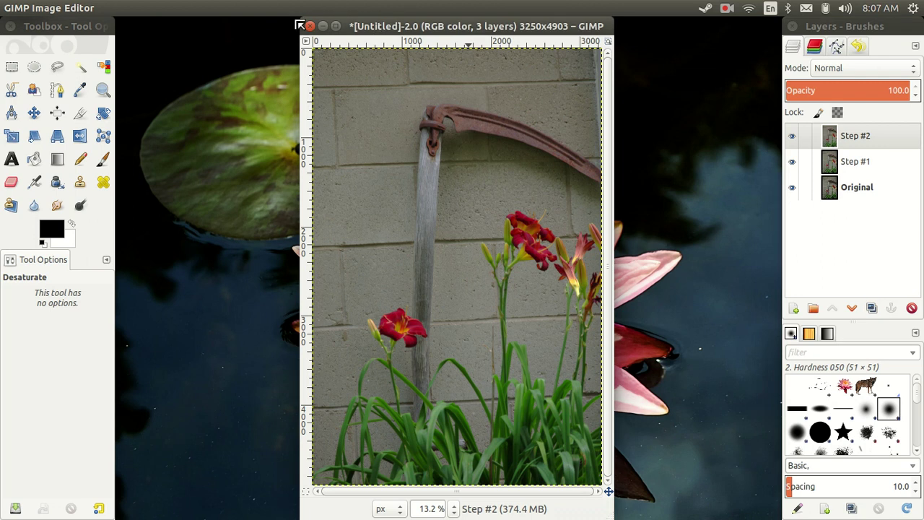
pyautogui.click(247, 8)
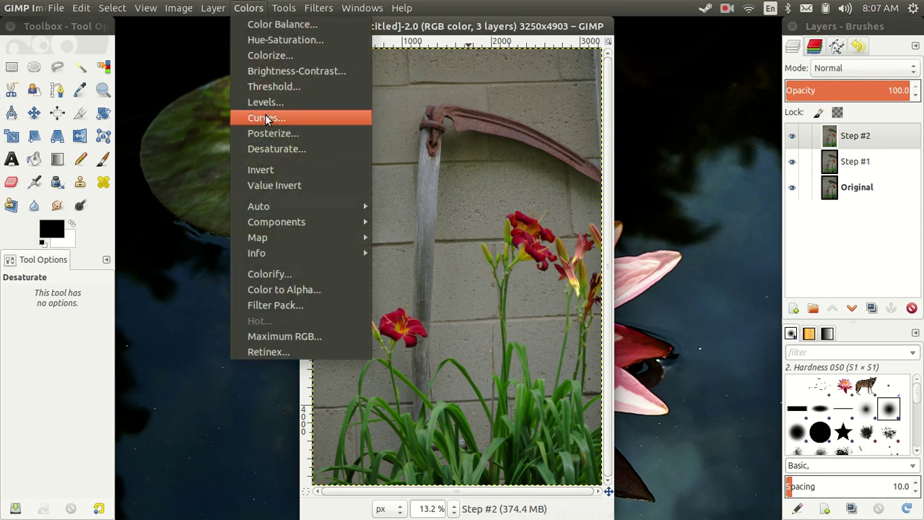
# In Curves, darken the Value curve's shadows and brighten its highlight end
pyautogui.click(265, 116)
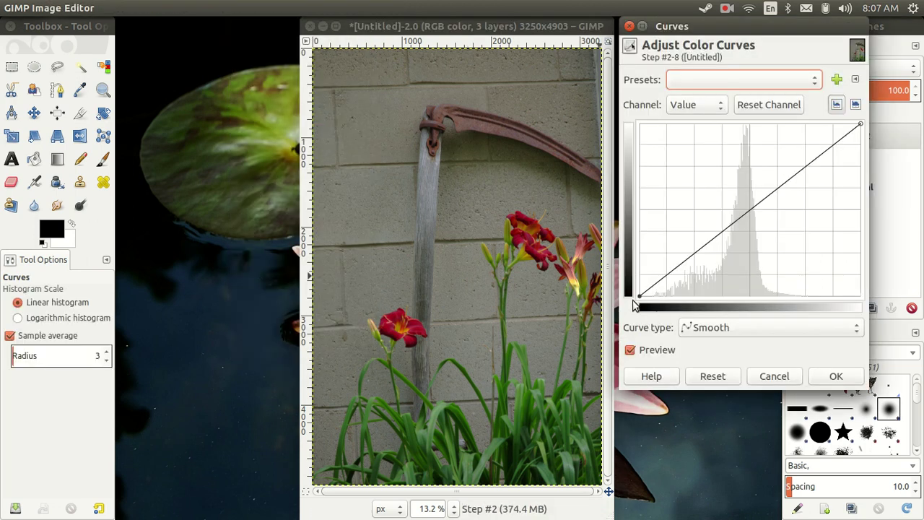
pyautogui.moveTo(637, 297); pyautogui.dragTo(651, 296)
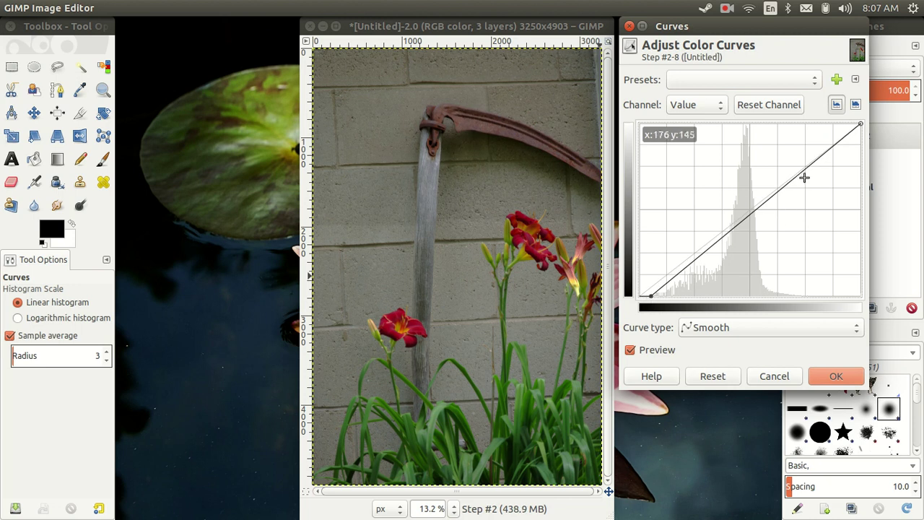
pyautogui.moveTo(861, 124); pyautogui.dragTo(781, 123)
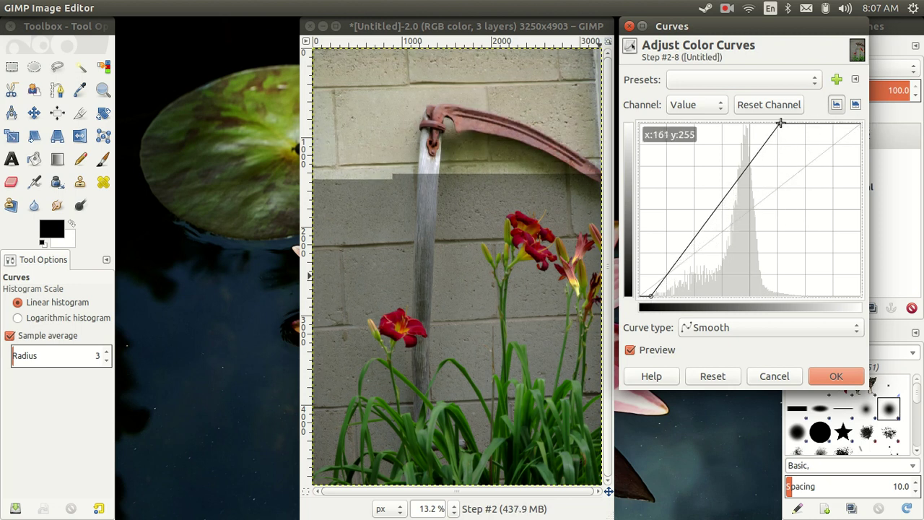
pyautogui.moveTo(780, 123); pyautogui.dragTo(777, 123)
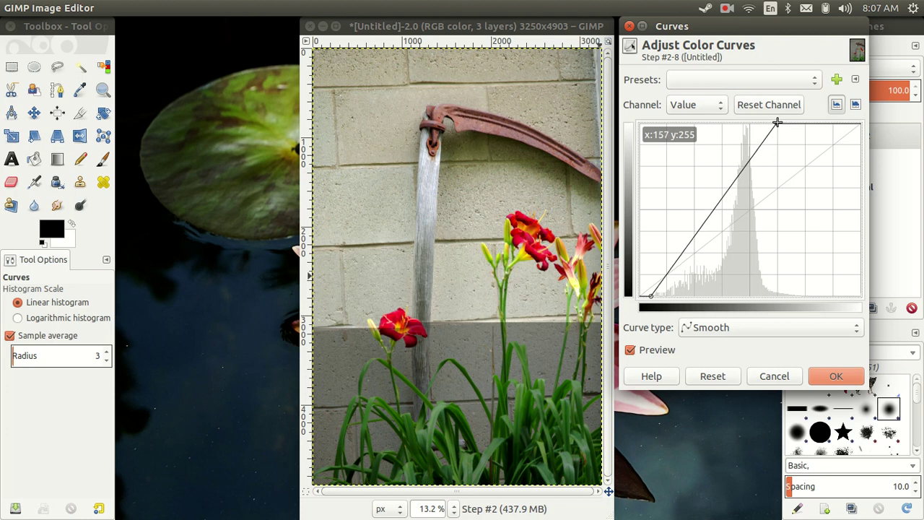
pyautogui.moveTo(674, 266); pyautogui.dragTo(675, 282)
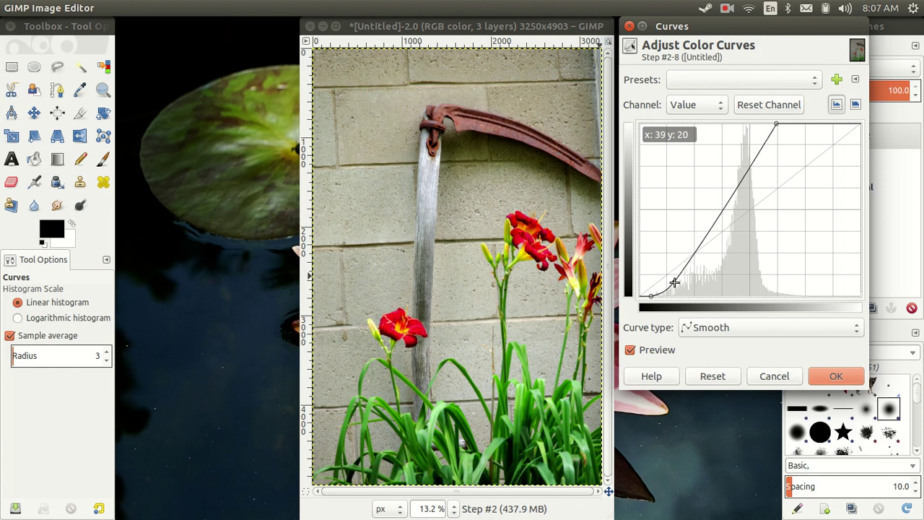
# Add midtone and highlight points for a steep S-curve, apply it, and hide Step #1
pyautogui.moveTo(710, 236); pyautogui.dragTo(713, 239)
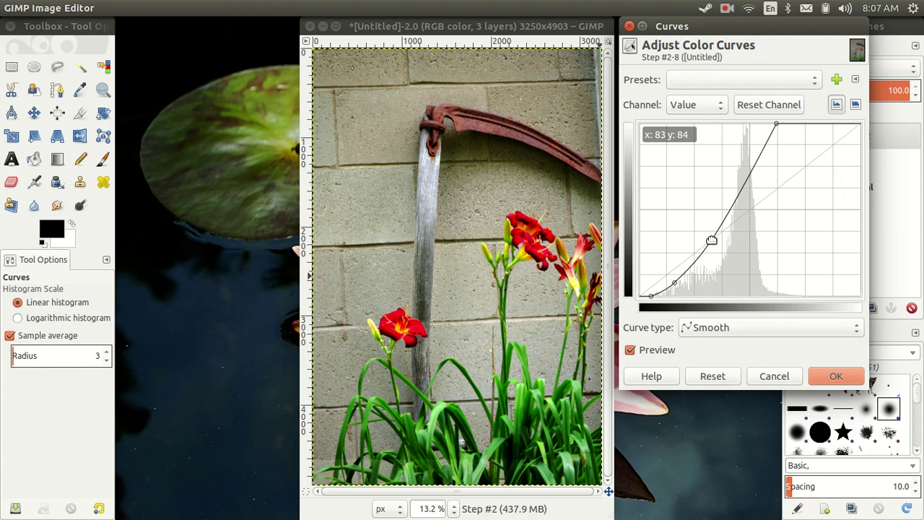
pyautogui.click(739, 191)
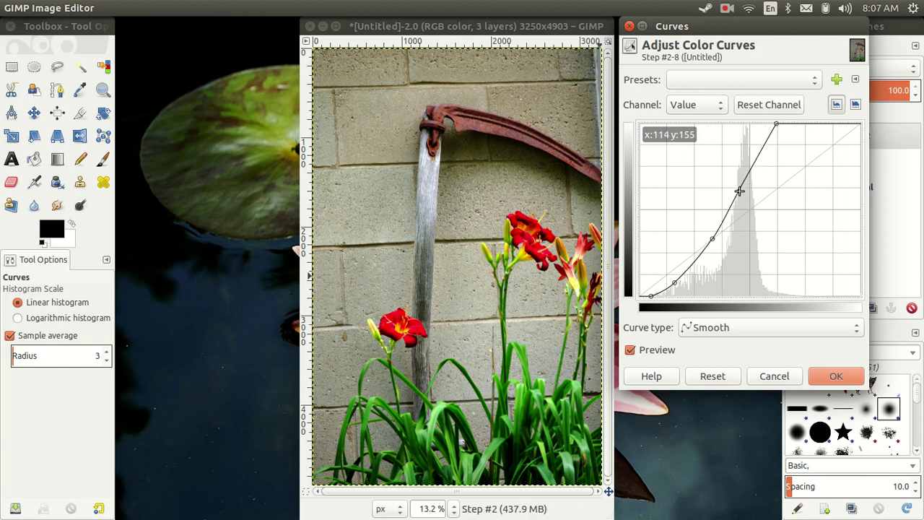
pyautogui.click(746, 170)
pyautogui.moveTo(745, 170); pyautogui.dragTo(747, 163)
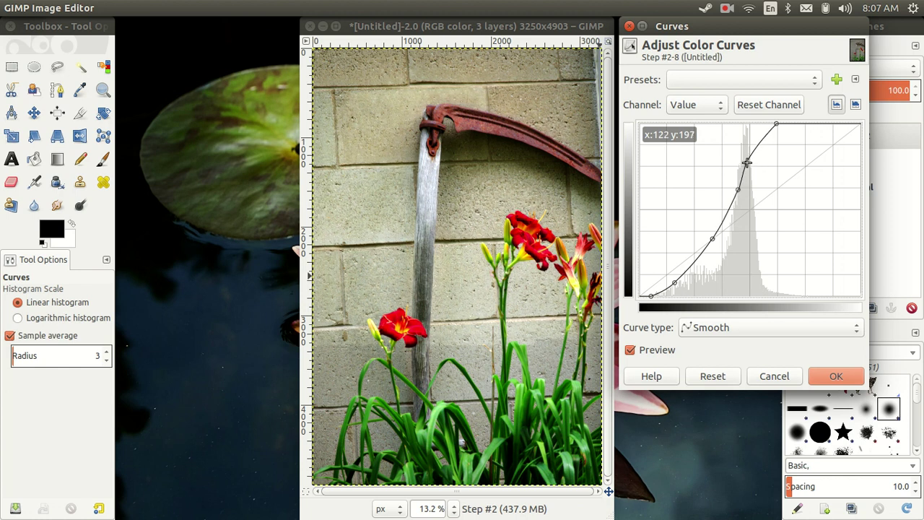
pyautogui.moveTo(755, 150)
pyautogui.mouseDown()
pyautogui.moveTo(757, 135)
pyautogui.moveTo(755, 143)
pyautogui.mouseUp()
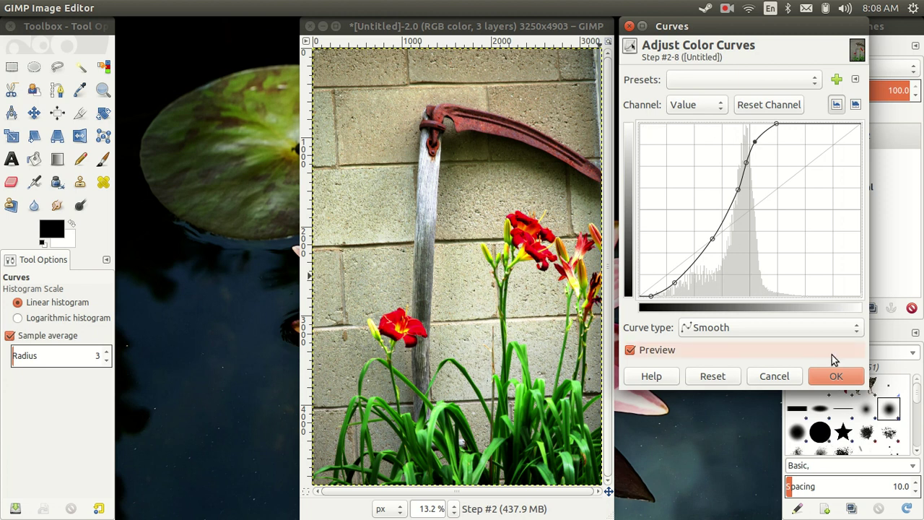
pyautogui.click(835, 375)
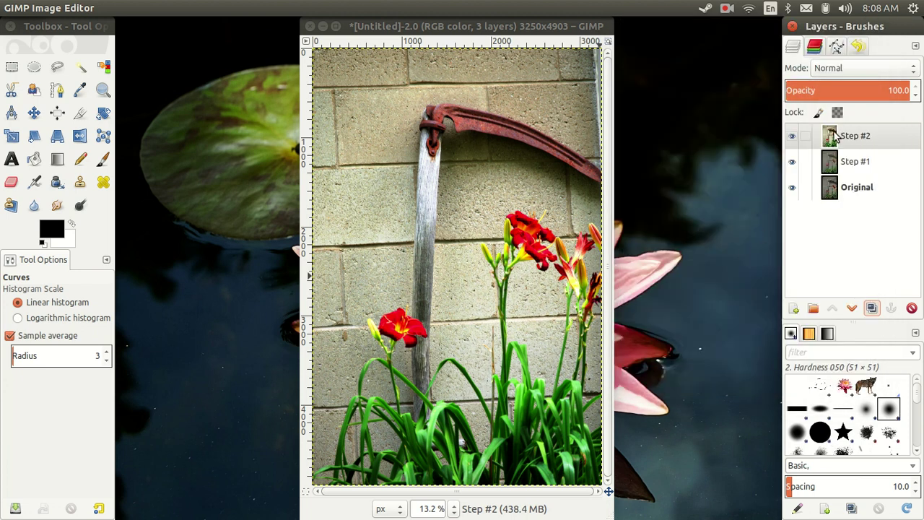
pyautogui.click(792, 162)
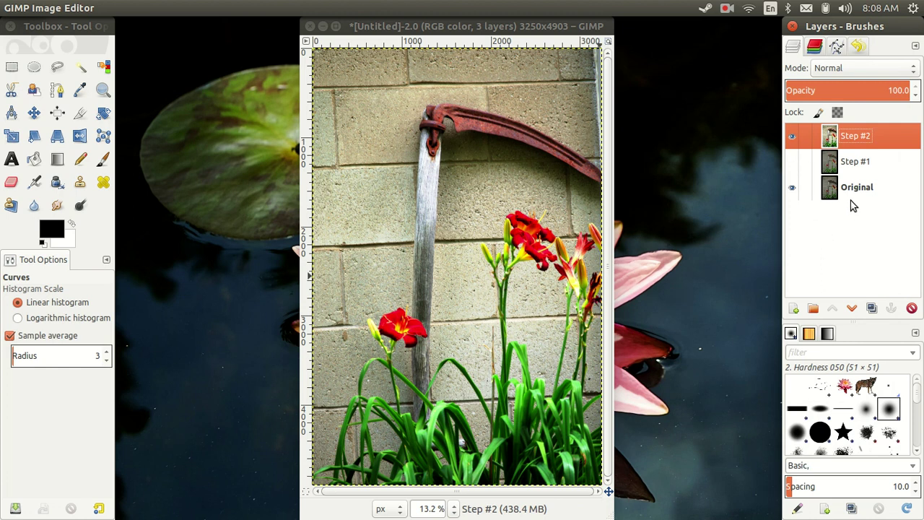
# Toggle Step #2's visibility to compare with the original, then duplicate it as Step #3
pyautogui.click(792, 135)
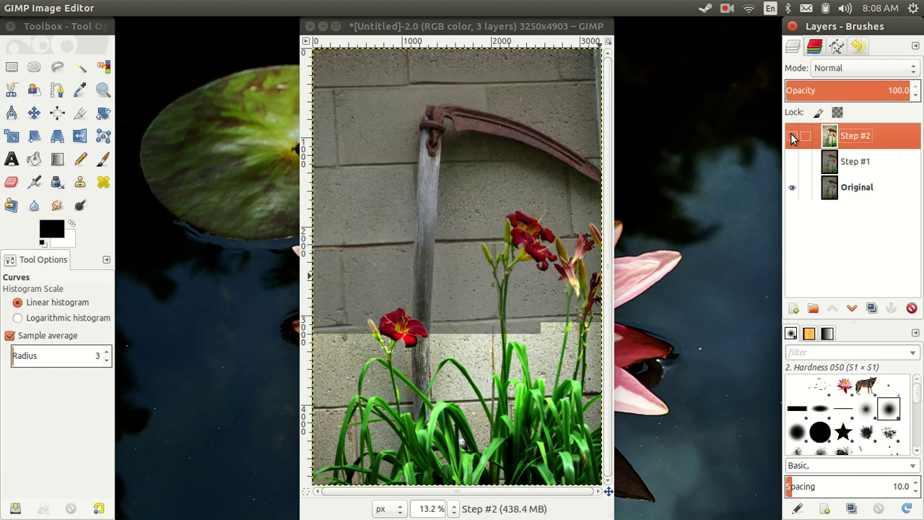
pyautogui.click(792, 136)
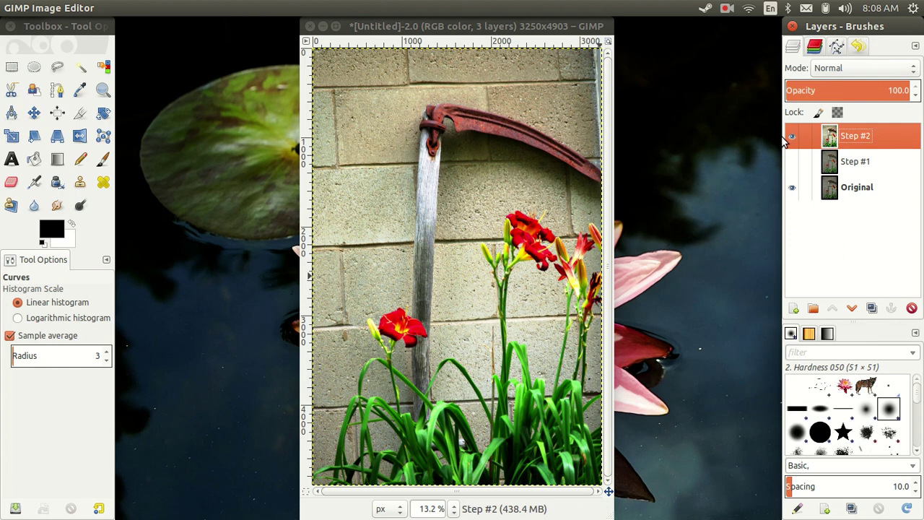
pyautogui.click(872, 309)
pyautogui.click(498, 20)
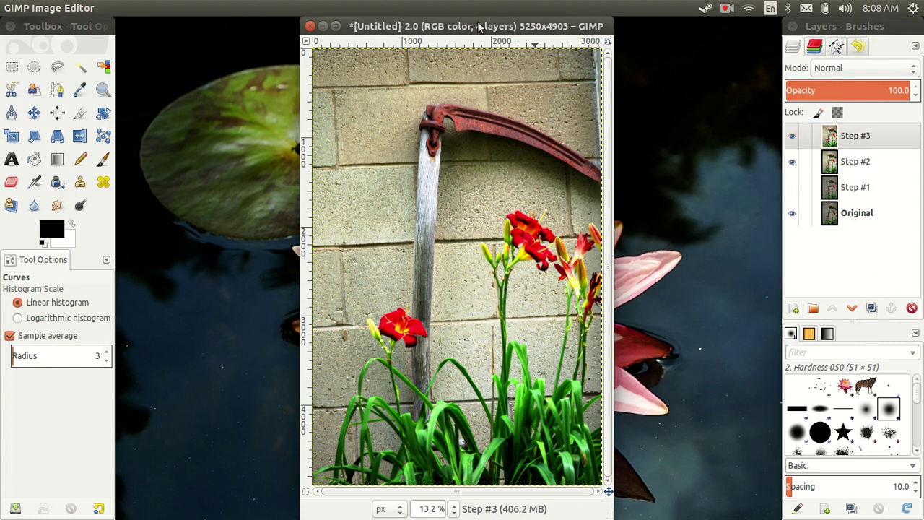
pyautogui.click(249, 8)
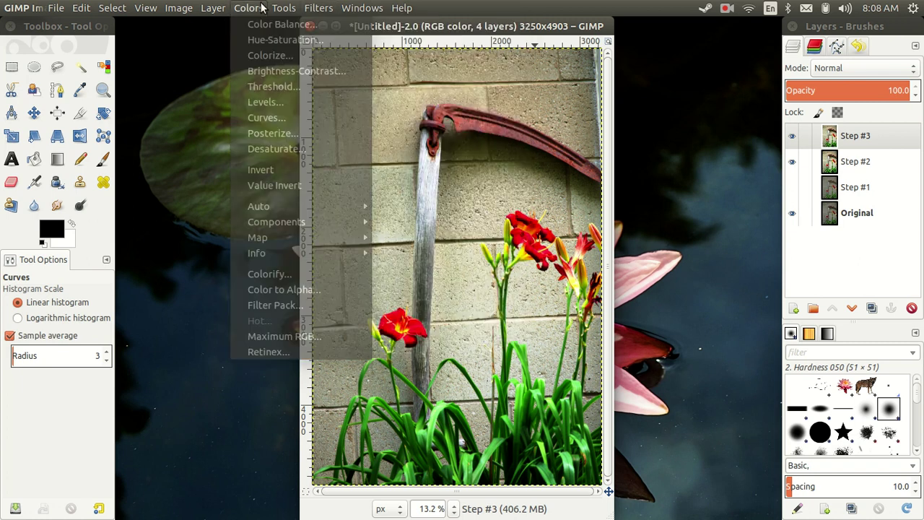
# Set Hue-Saturation saturation to 10 on Step #3, then duplicate it as Step #4
pyautogui.click(259, 42)
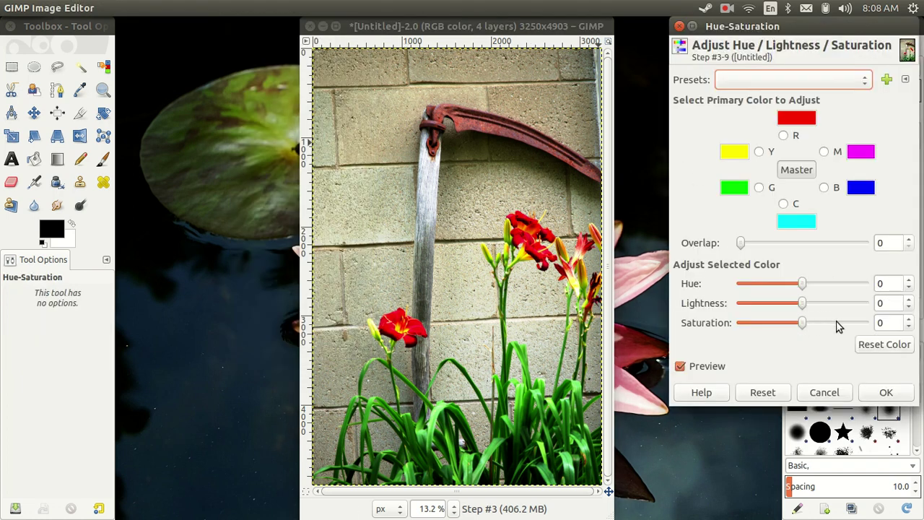
pyautogui.doubleClick(888, 324)
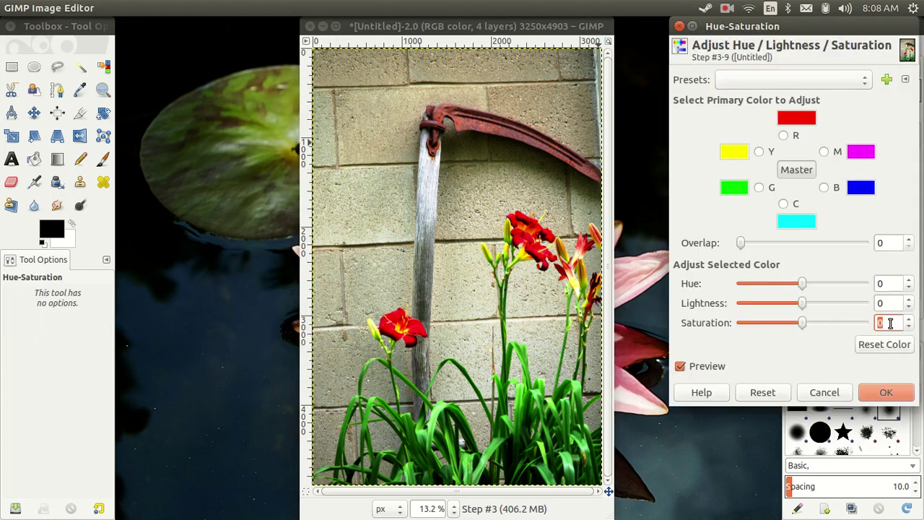
pyautogui.write('20')
pyautogui.press('Tab')
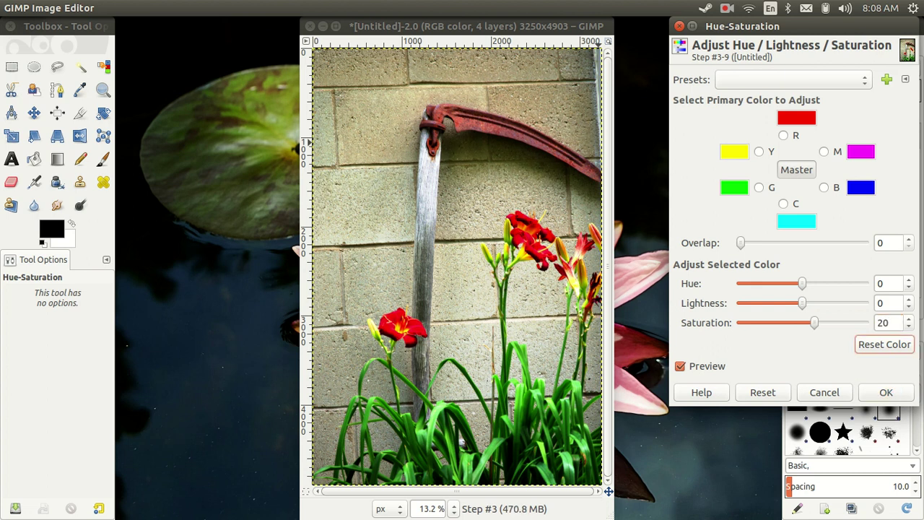
pyautogui.doubleClick(892, 322)
pyautogui.write('0')
pyautogui.press('Tab')
pyautogui.click(887, 392)
pyautogui.click(871, 309)
pyautogui.click(453, 30)
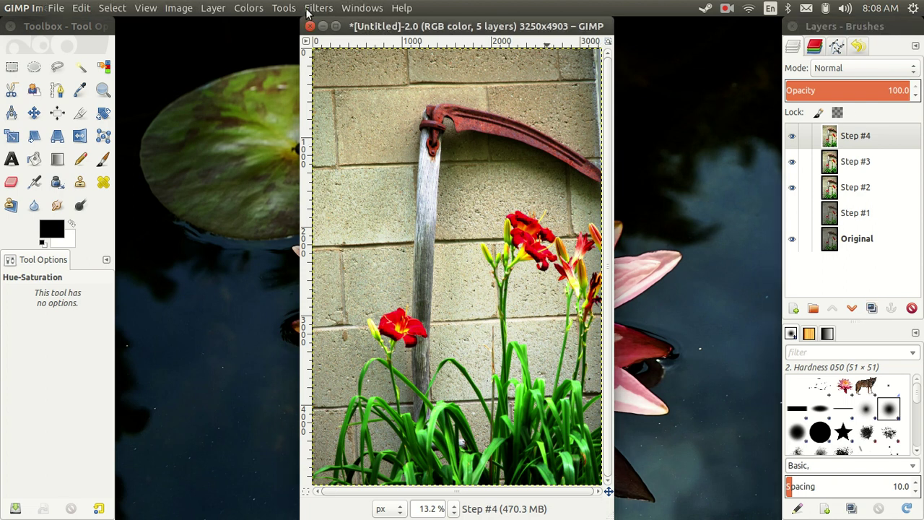
# Decompose Step #4 with the HSV colour model into separate layers
pyautogui.click(308, 9)
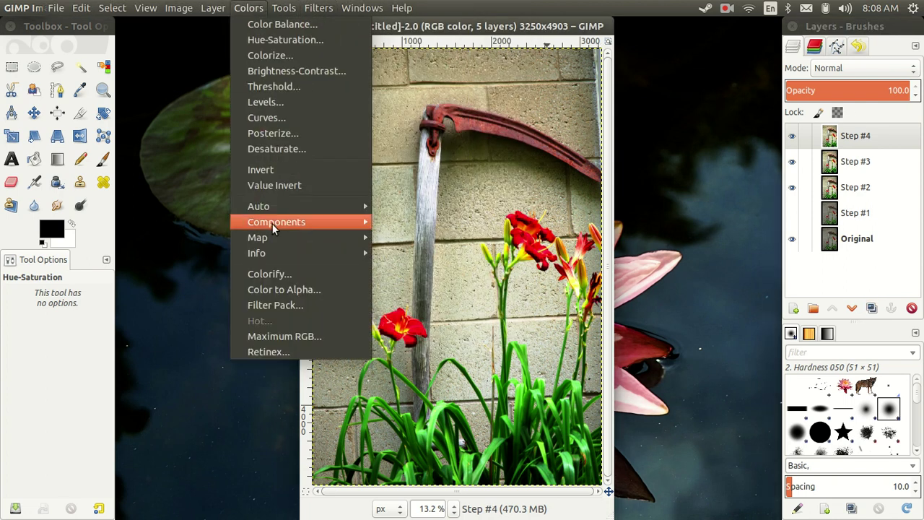
pyautogui.moveTo(276, 222)
pyautogui.click(424, 254)
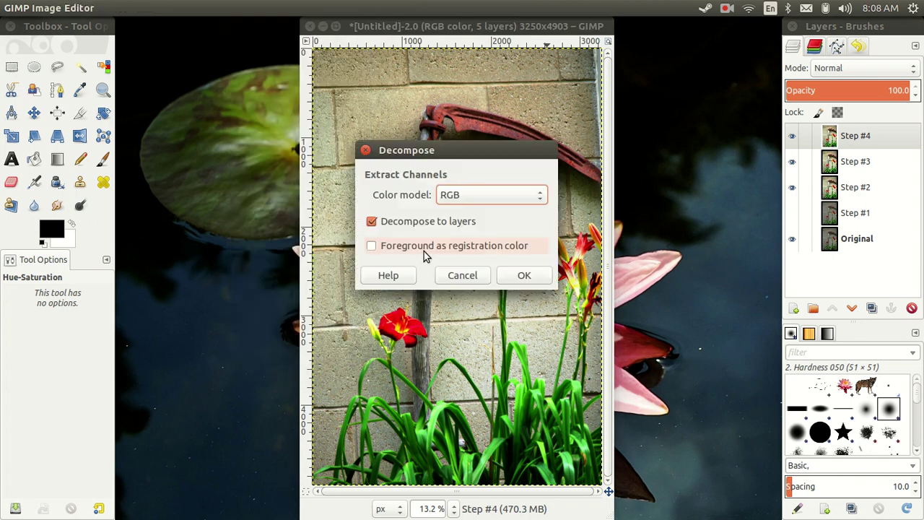
pyautogui.click(477, 194)
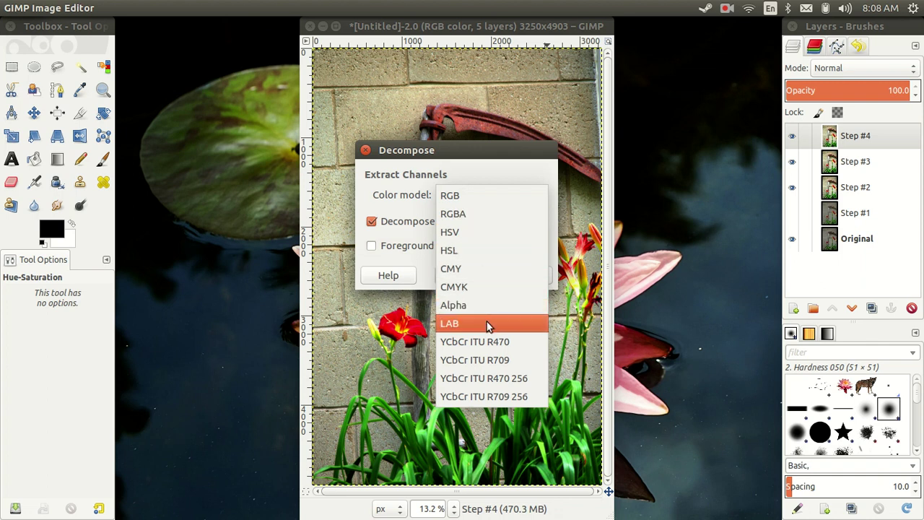
pyautogui.click(488, 230)
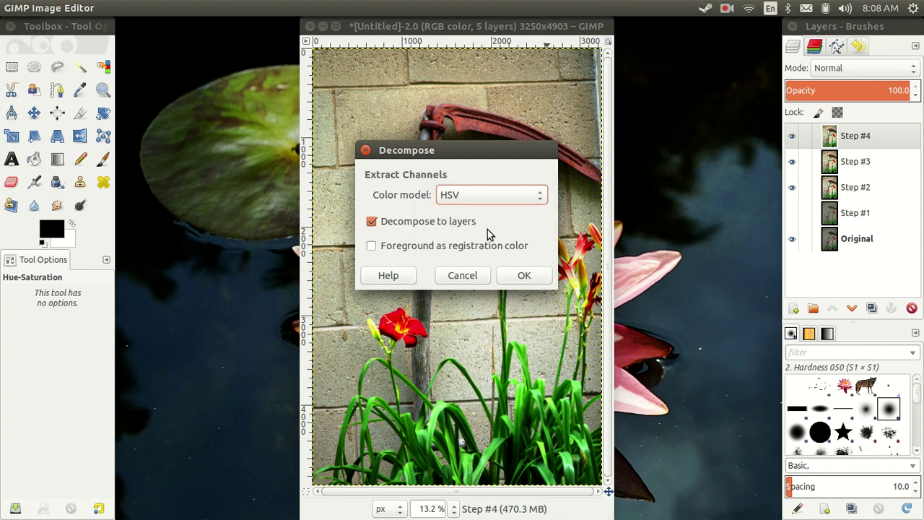
pyautogui.click(525, 275)
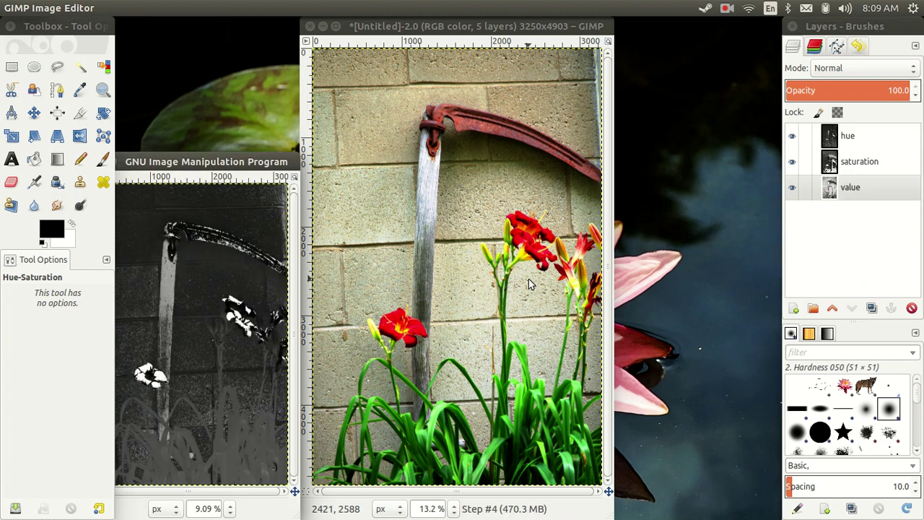
# Sharpen the value layer of the decomposed image with Unsharp Mask
pyautogui.moveTo(214, 159); pyautogui.dragTo(539, 67)
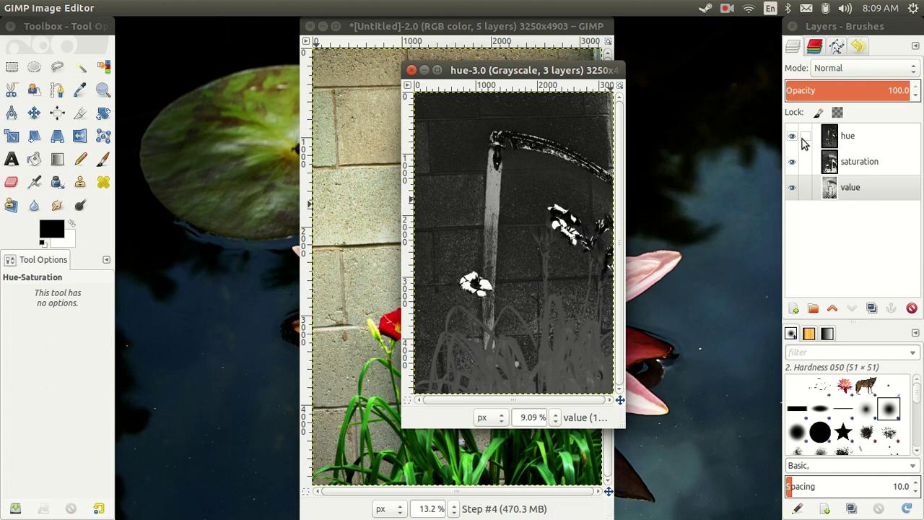
pyautogui.moveTo(262, 8)
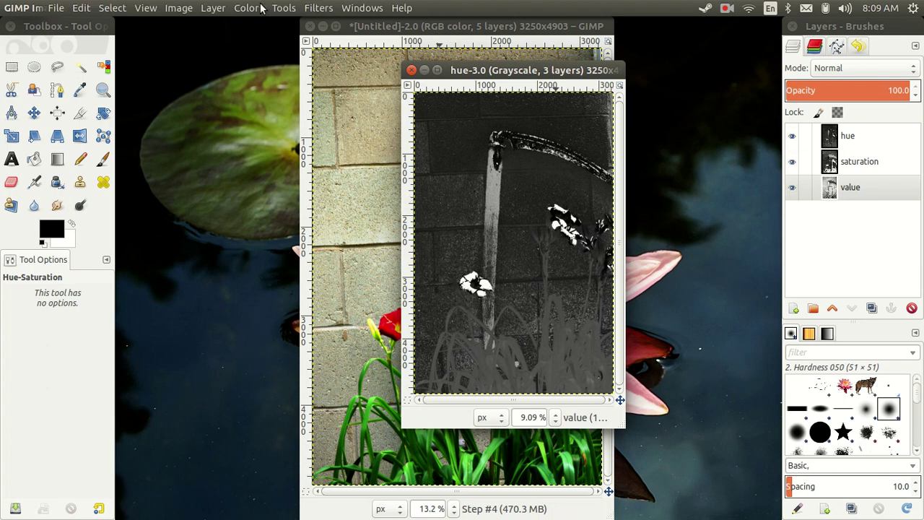
pyautogui.click(319, 8)
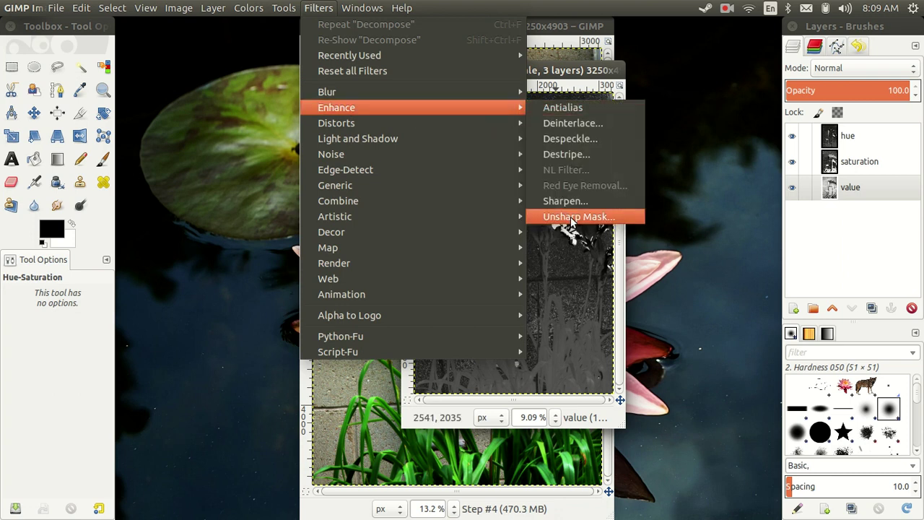
pyautogui.moveTo(337, 107)
pyautogui.click(570, 217)
pyautogui.moveTo(567, 260); pyautogui.dragTo(583, 281)
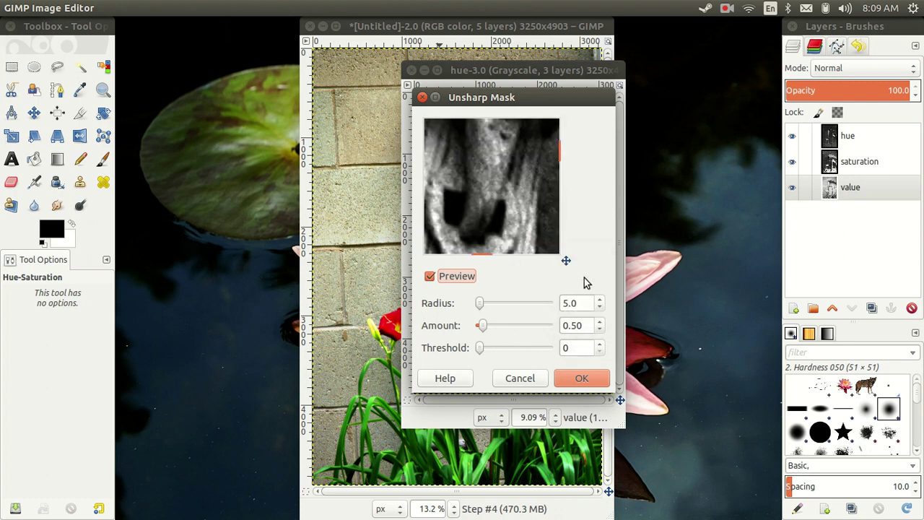
pyautogui.click(580, 377)
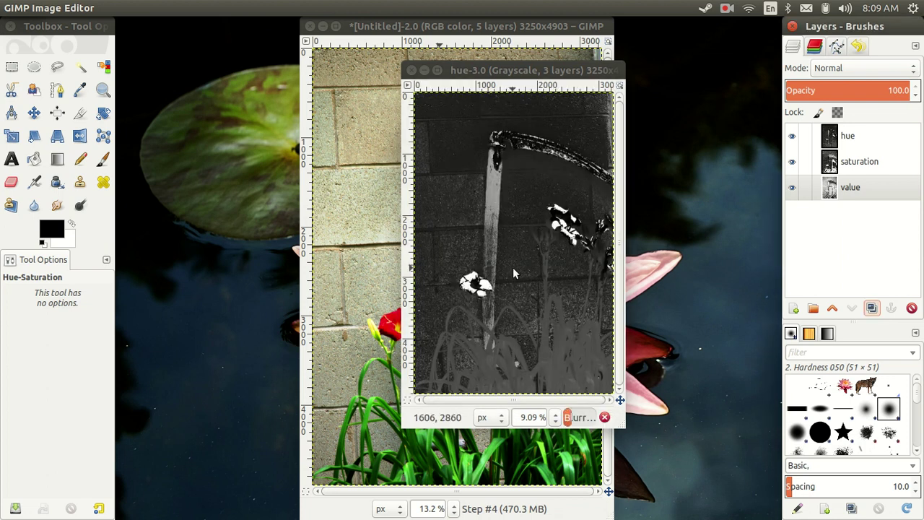
# Recompose the channels into Step #4, then close the decomposed image discarding changes
pyautogui.click(801, 187)
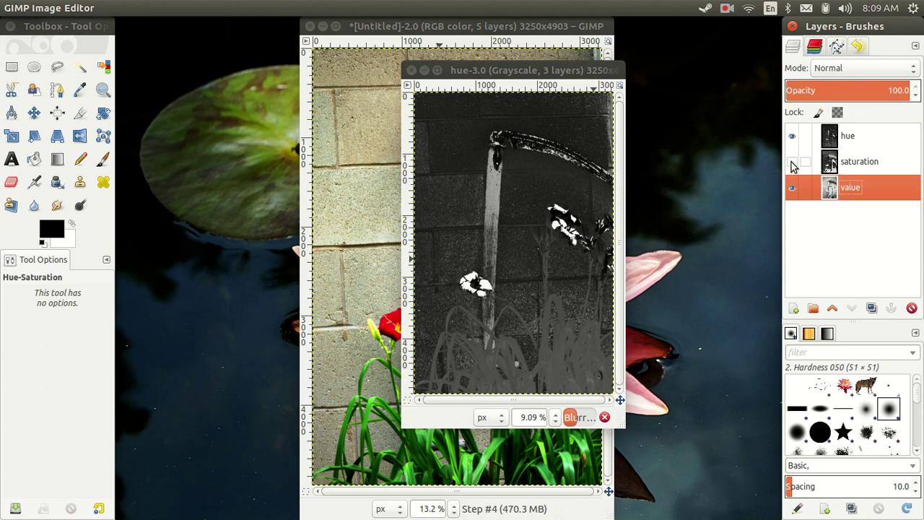
pyautogui.click(792, 161)
pyautogui.click(792, 135)
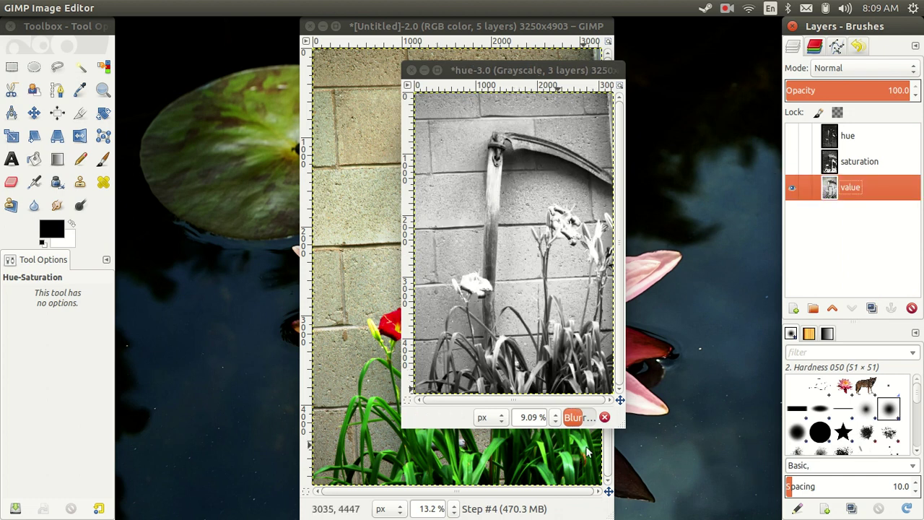
pyautogui.moveTo(626, 428); pyautogui.dragTo(710, 456)
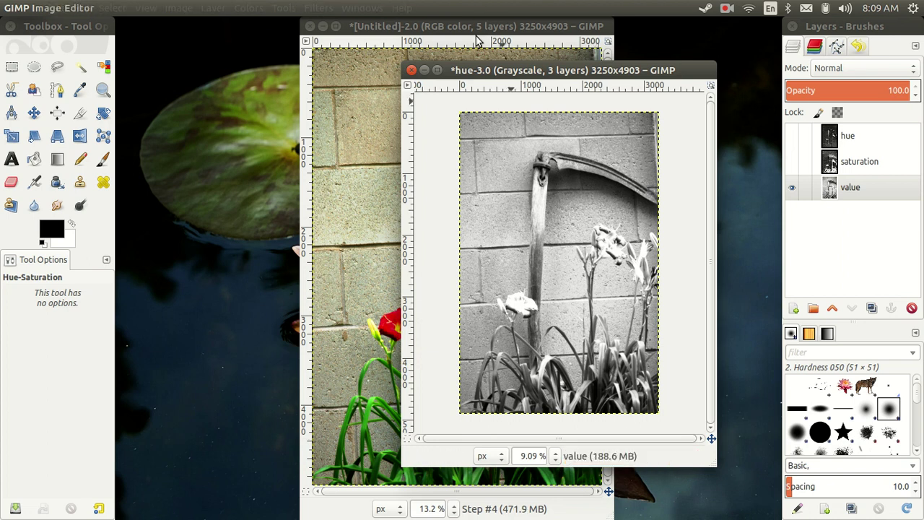
pyautogui.click(254, 11)
pyautogui.moveTo(276, 221)
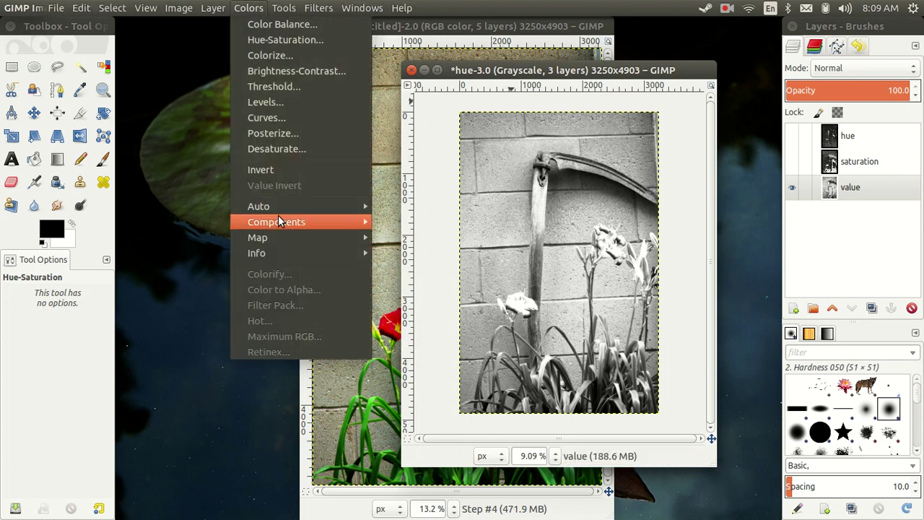
pyautogui.click(398, 268)
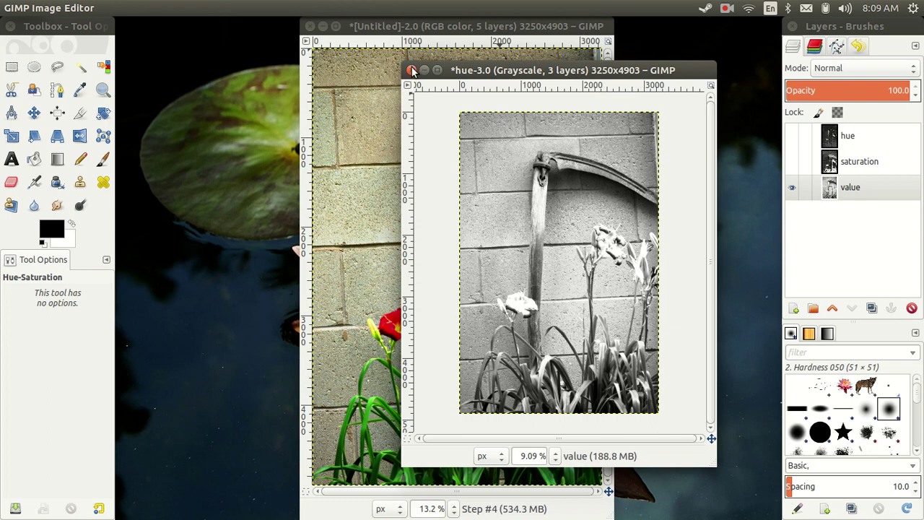
pyautogui.hotkey('ctrl', 'w')
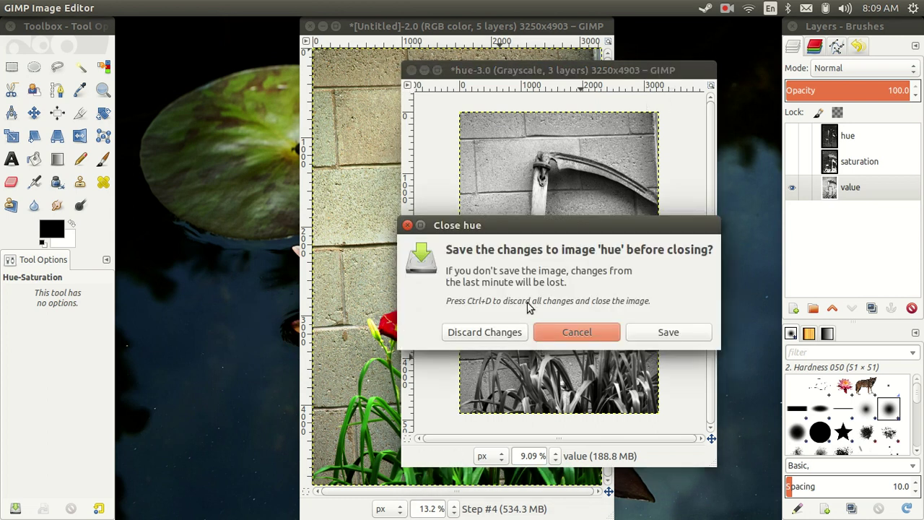
pyautogui.click(489, 334)
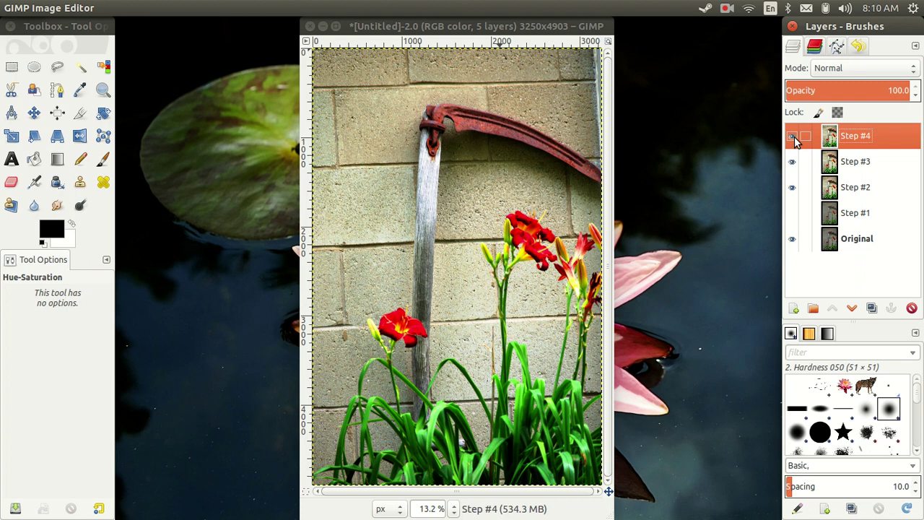
# Add a white layer mask to Step #4 and hide the Step #3 and Step #2 layers
pyautogui.rightClick(880, 142)
pyautogui.click(859, 196)
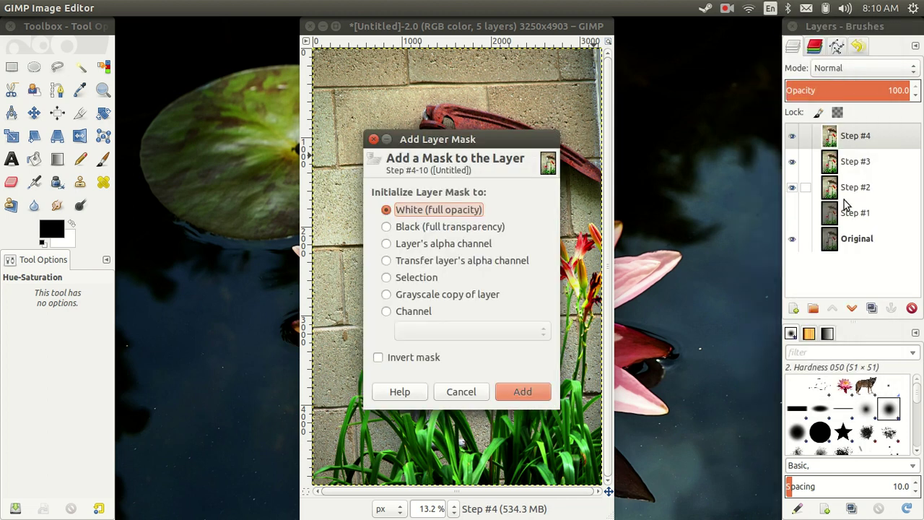
pyautogui.click(520, 395)
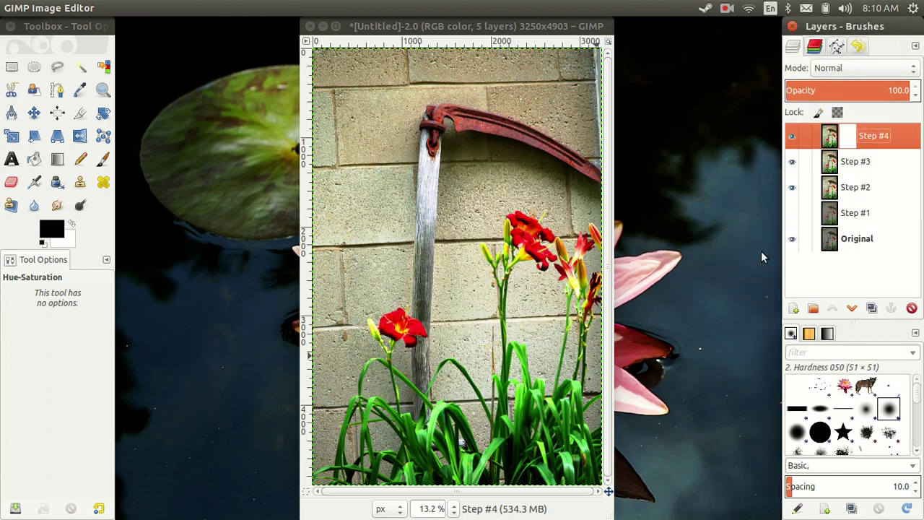
pyautogui.click(792, 162)
pyautogui.click(794, 187)
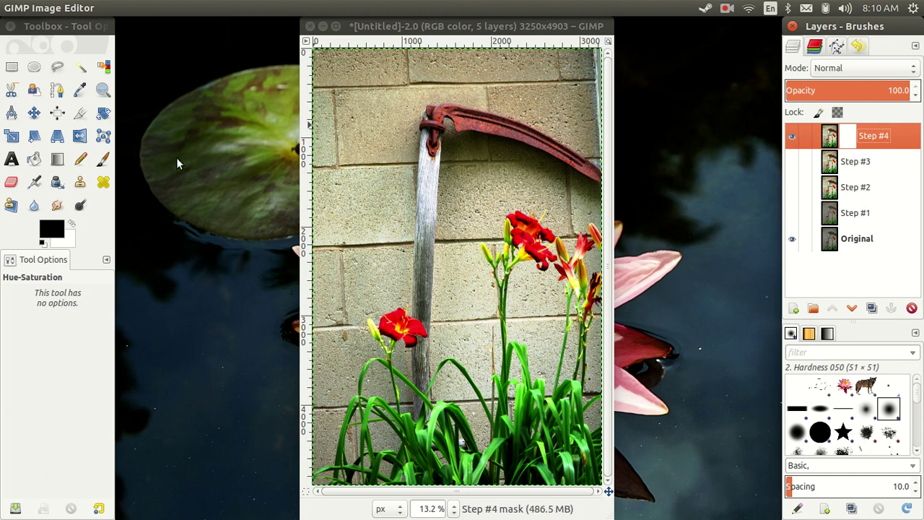
# With an enlarged Paintbrush, mask out the wall along the image's top edge, undoing a trial stroke
pyautogui.click(102, 159)
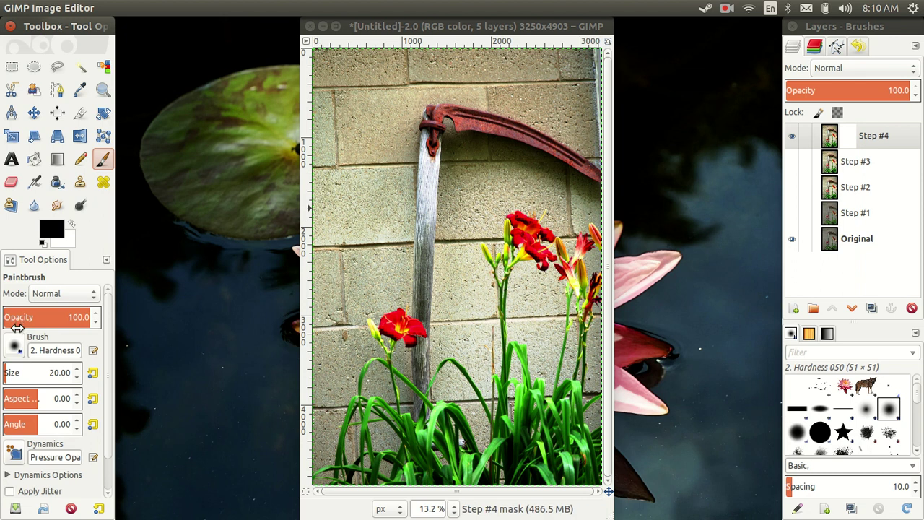
pyautogui.click(13, 372)
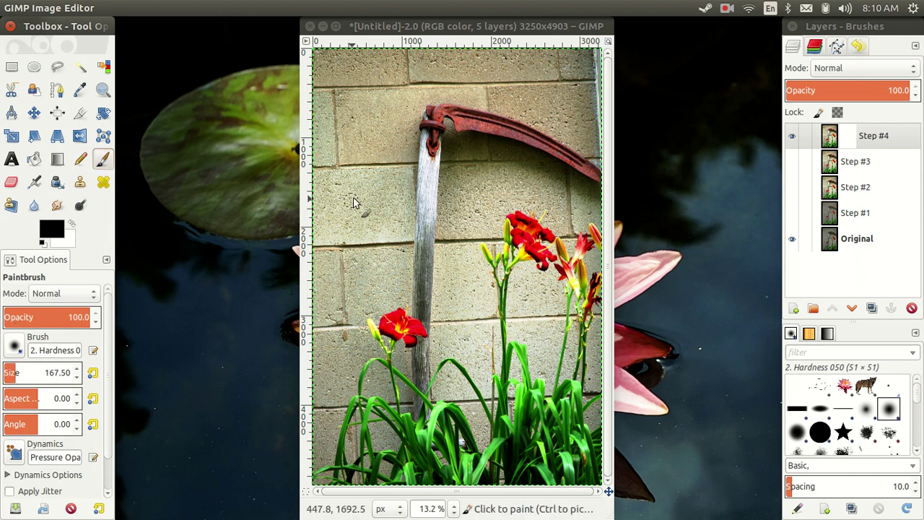
pyautogui.moveTo(356, 186); pyautogui.dragTo(369, 288)
pyautogui.hotkey('ctrl', 'z')
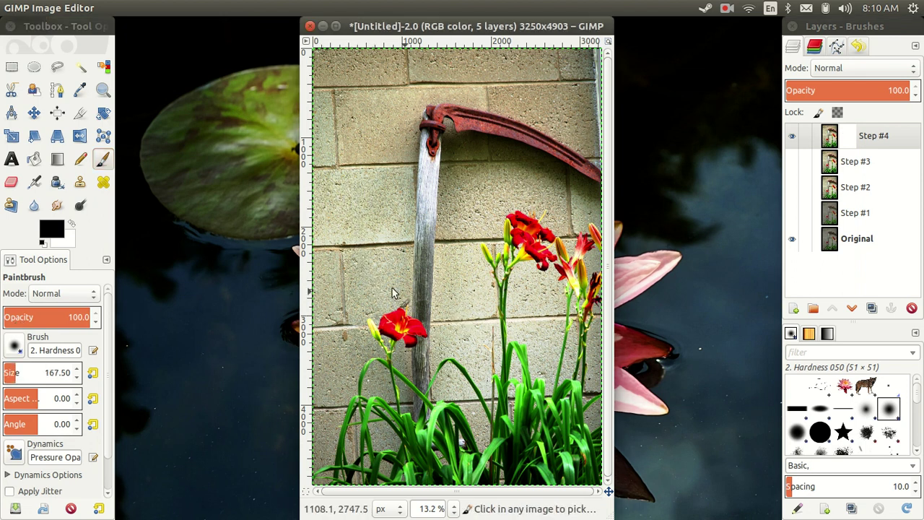
pyautogui.click(792, 188)
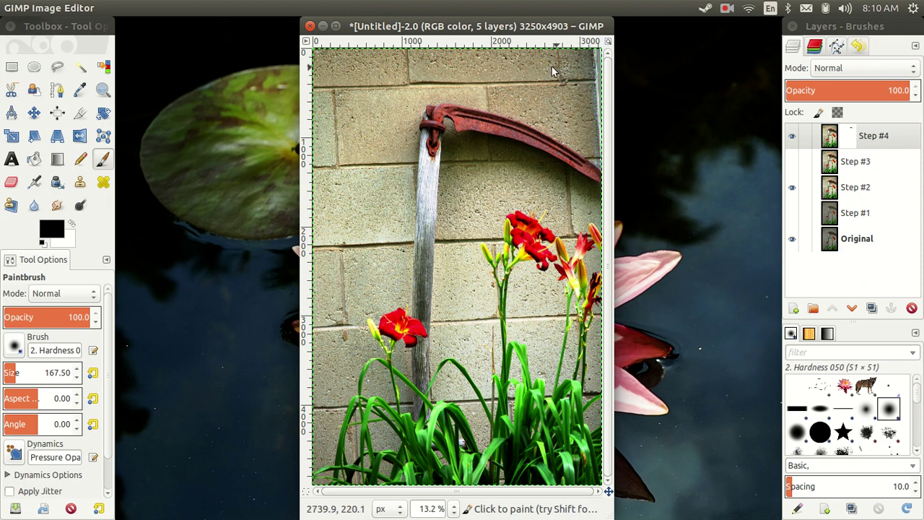
pyautogui.moveTo(570, 72); pyautogui.dragTo(556, 65)
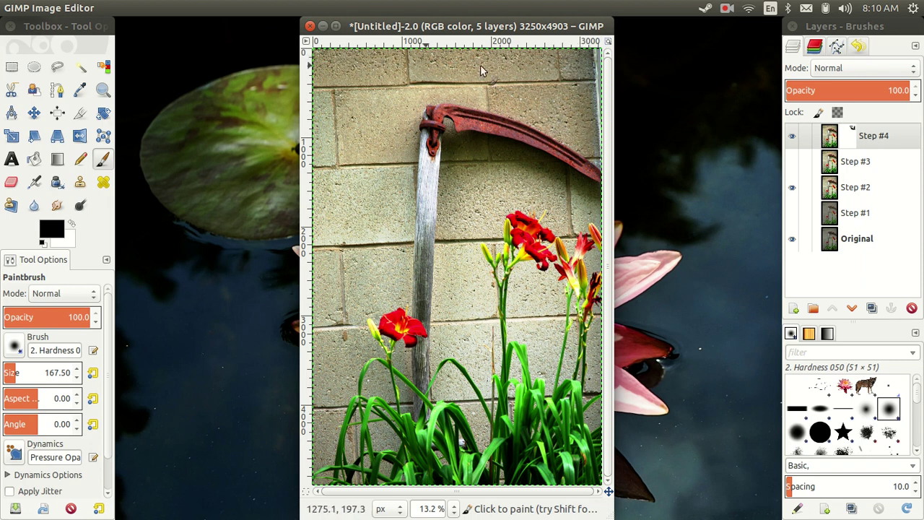
# Hide the Original layer, then paint out the top and left wall with a 471.12 brush
pyautogui.click(792, 137)
pyautogui.keyDown('shift'); pyautogui.click(791, 138); pyautogui.keyUp('shift')
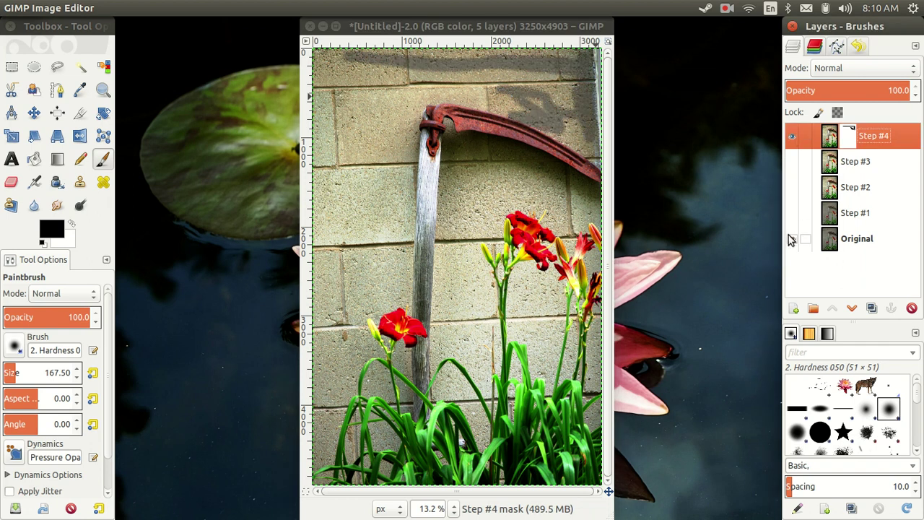
pyautogui.click(792, 239)
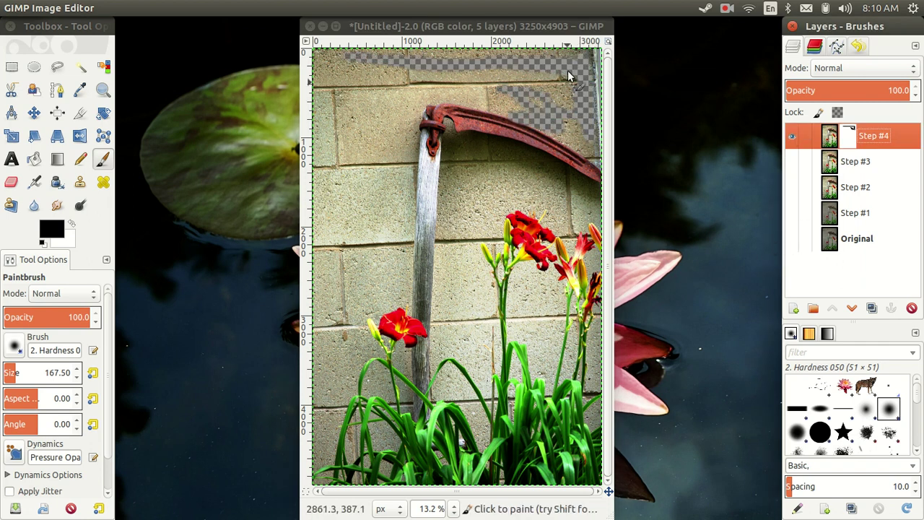
pyautogui.click(24, 373)
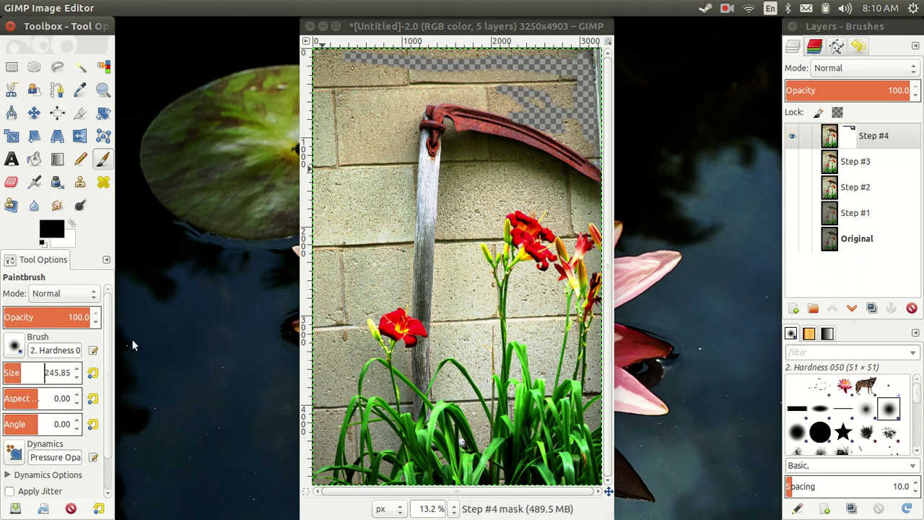
pyautogui.click(36, 373)
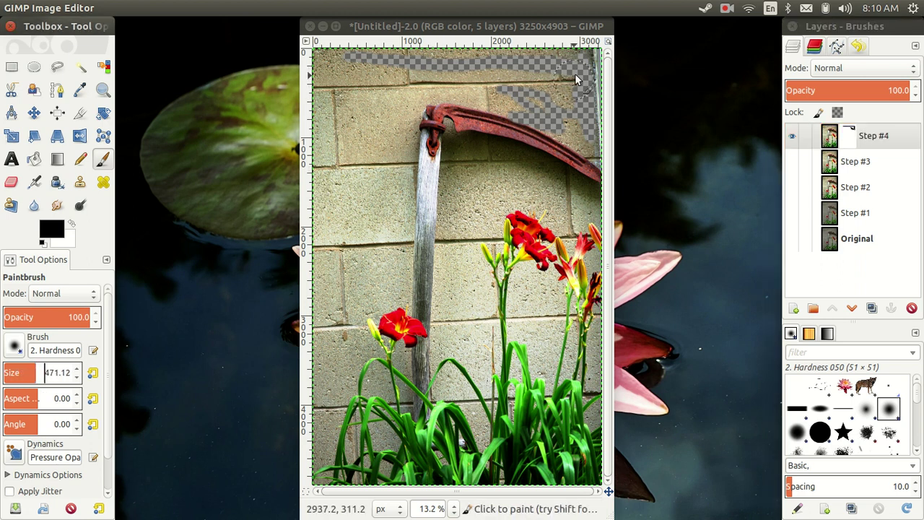
pyautogui.click(550, 65)
pyautogui.moveTo(550, 65); pyautogui.dragTo(610, 74)
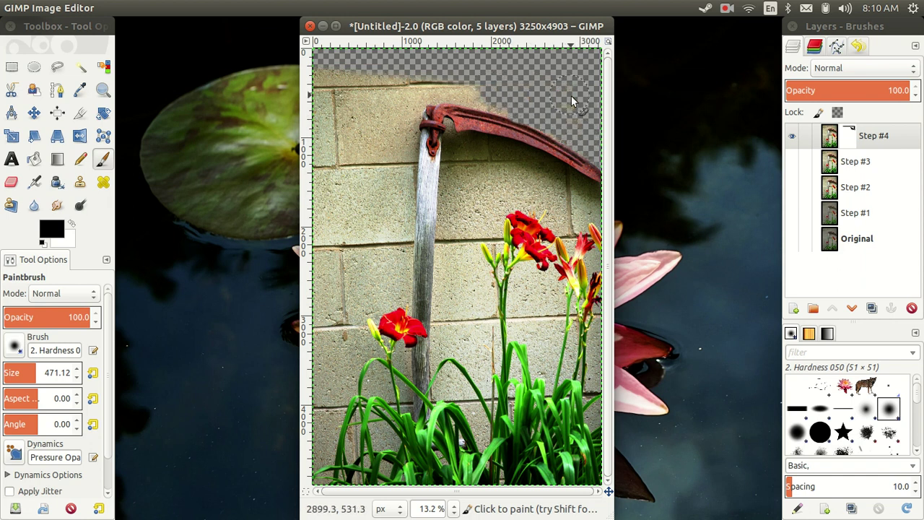
pyautogui.moveTo(504, 101)
pyautogui.mouseDown()
pyautogui.moveTo(403, 85)
pyautogui.moveTo(322, 238)
pyautogui.moveTo(332, 104)
pyautogui.moveTo(336, 236)
pyautogui.moveTo(390, 191)
pyautogui.moveTo(348, 283)
pyautogui.moveTo(328, 405)
pyautogui.mouseUp()
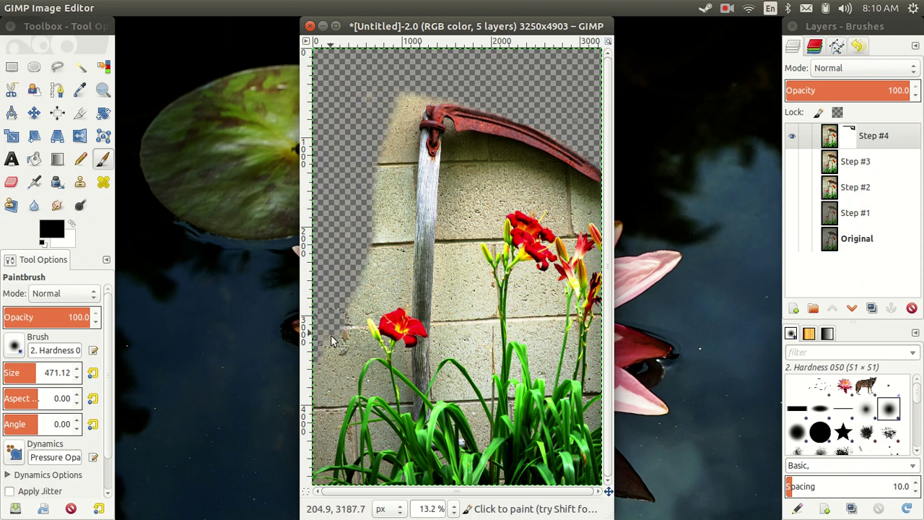
pyautogui.click(103, 66)
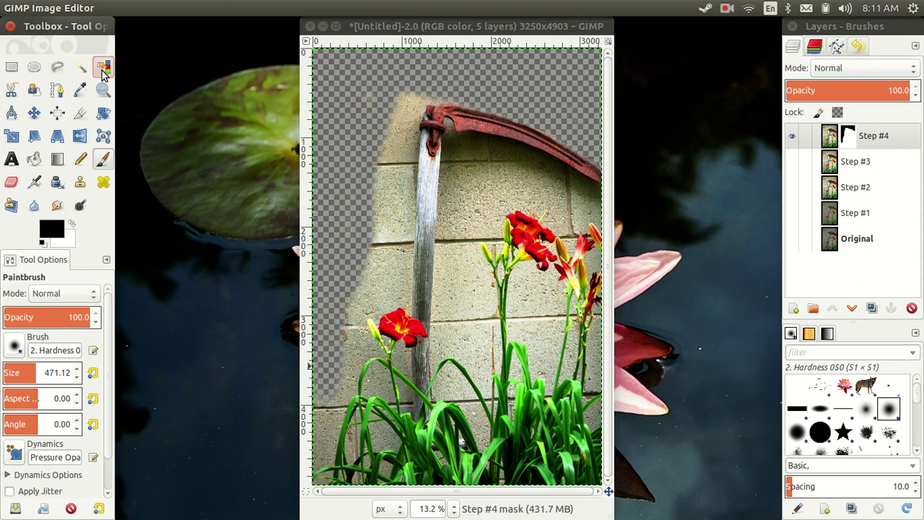
pyautogui.click(392, 227)
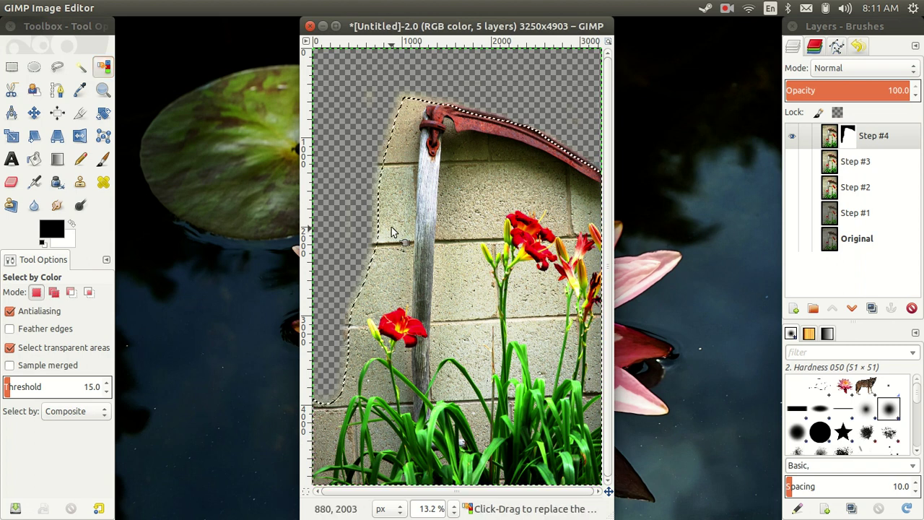
# Clear the wall selection, try a colour selection on Step #3, deselect, and resume painting near the scythe top
pyautogui.press('ctrl')
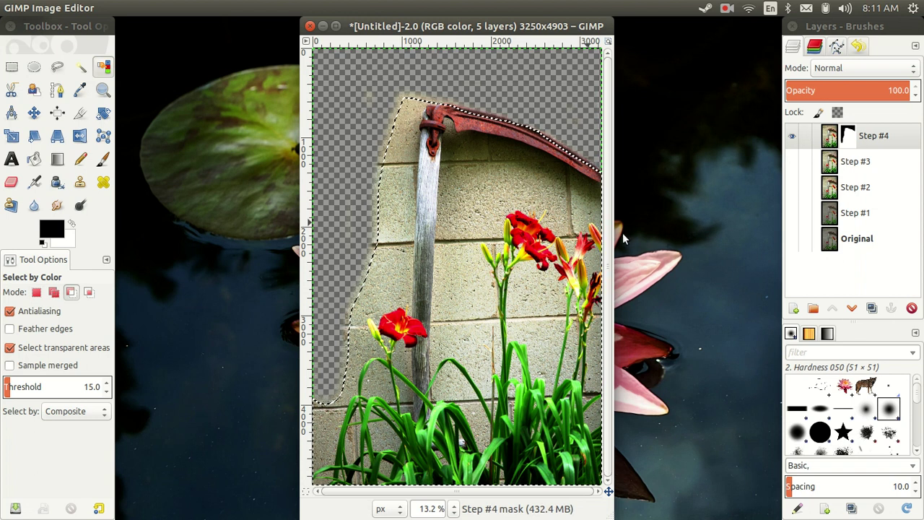
pyautogui.hotkey('ctrl', 'shift', 'a')
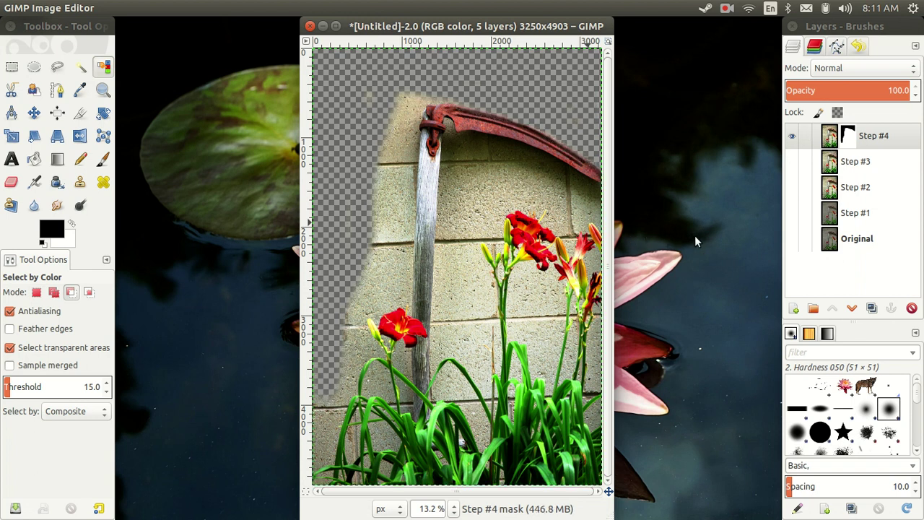
pyautogui.click(830, 164)
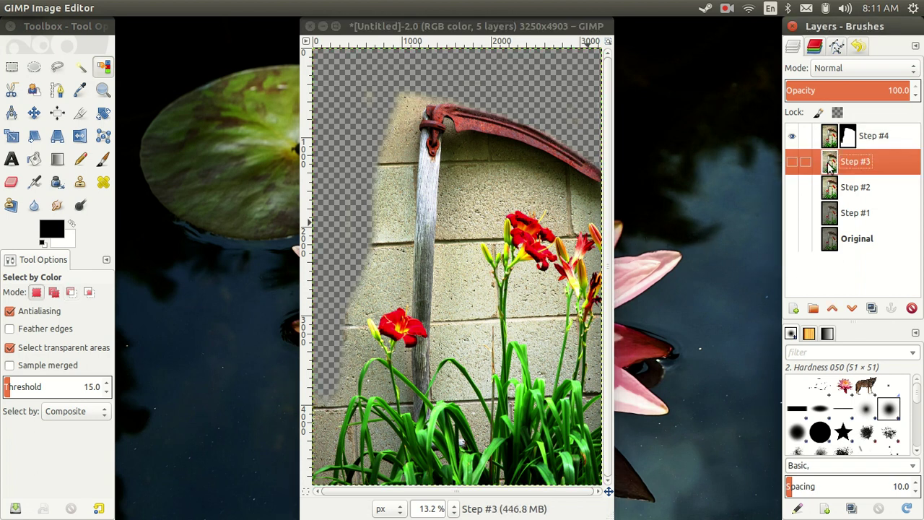
pyautogui.click(403, 279)
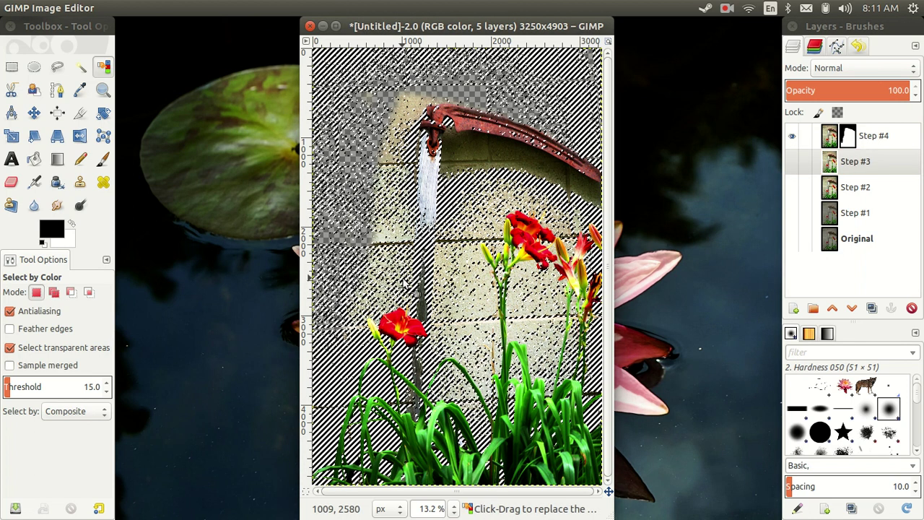
pyautogui.hotkey('ctrl', 'shift', 'a')
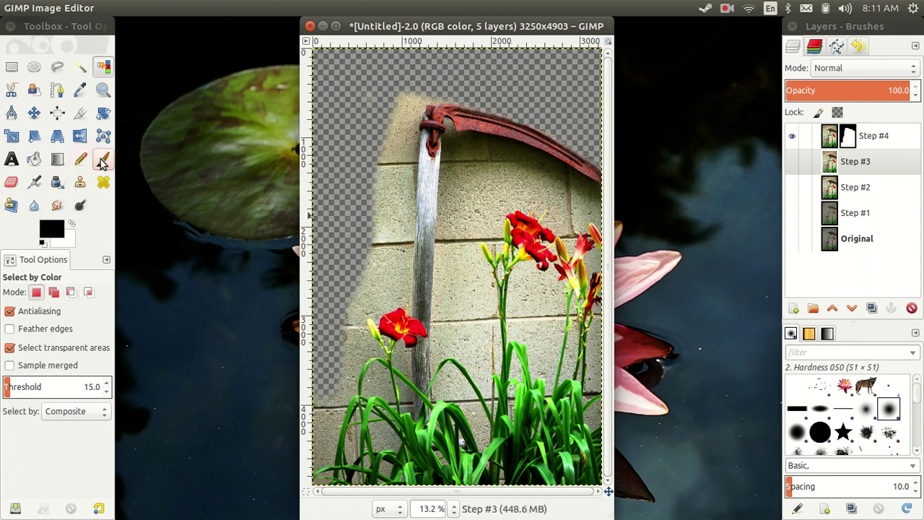
pyautogui.click(104, 159)
pyautogui.moveTo(407, 103); pyautogui.dragTo(413, 92)
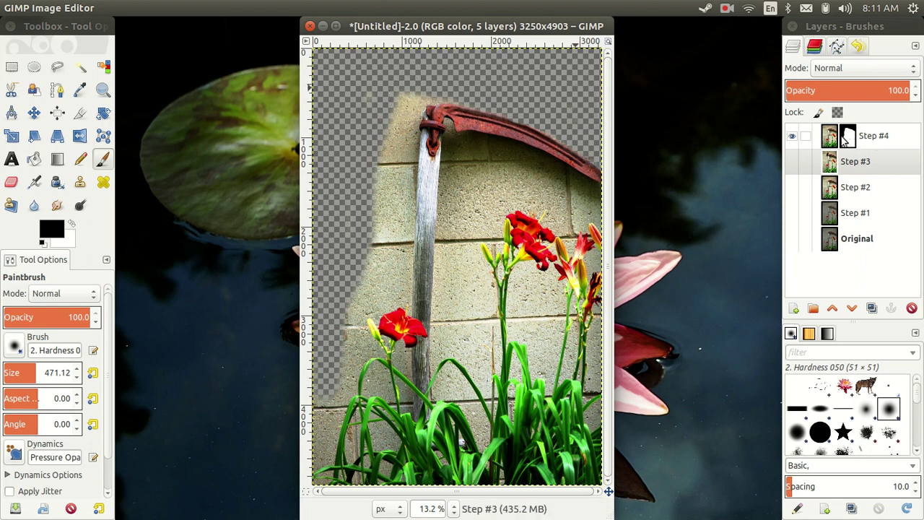
# On Step #4's mask, paint out the wall left of the scythe and lower left, undoing strokes that erased the flower
pyautogui.click(848, 137)
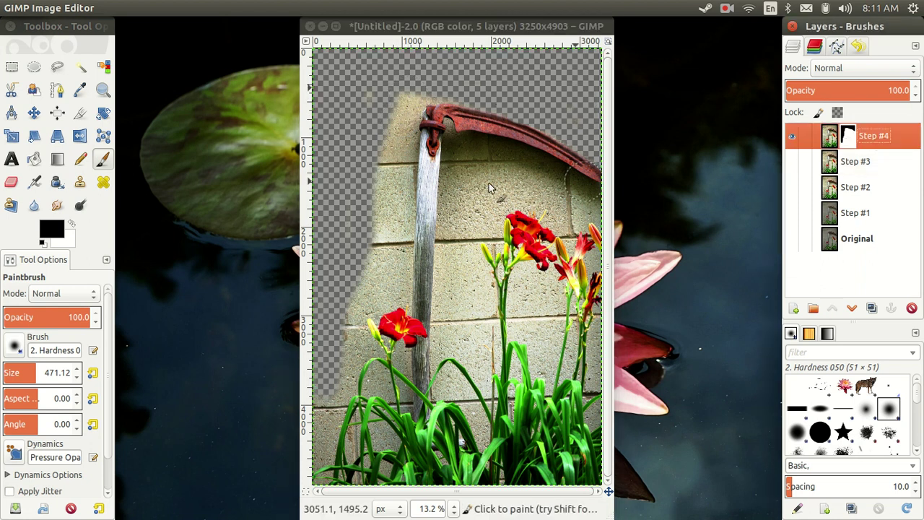
pyautogui.moveTo(422, 91); pyautogui.dragTo(404, 111)
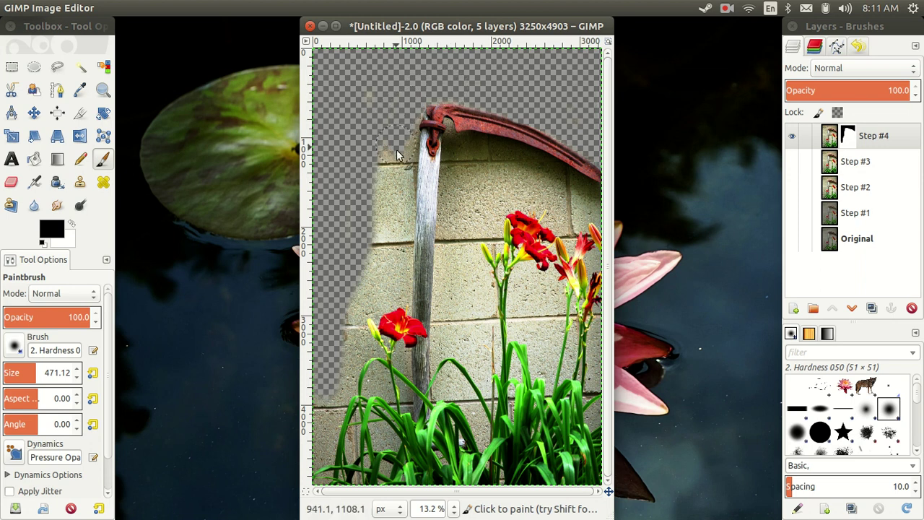
pyautogui.moveTo(393, 181); pyautogui.dragTo(374, 269)
pyautogui.moveTo(347, 344); pyautogui.dragTo(313, 462)
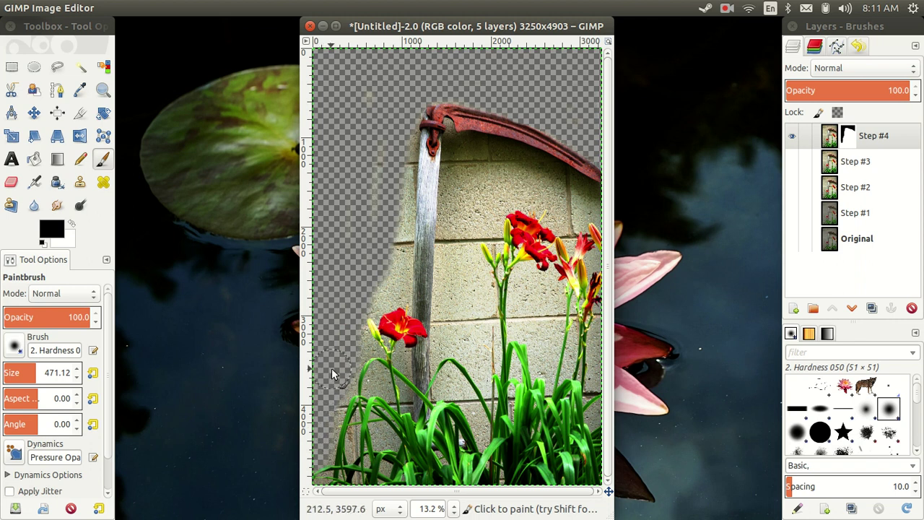
pyautogui.moveTo(361, 319)
pyautogui.mouseDown()
pyautogui.moveTo(381, 325)
pyautogui.moveTo(364, 150)
pyautogui.moveTo(403, 209)
pyautogui.mouseUp()
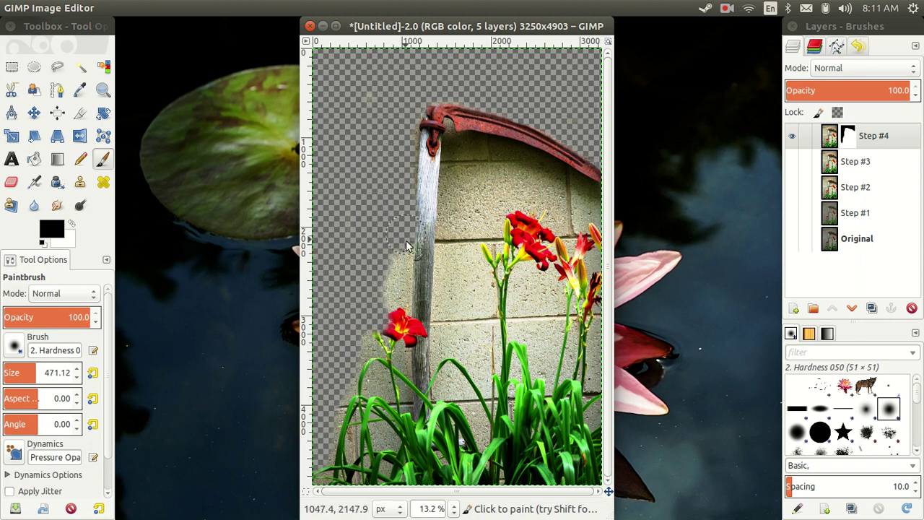
pyautogui.moveTo(401, 286)
pyautogui.mouseDown()
pyautogui.moveTo(383, 285)
pyautogui.moveTo(401, 336)
pyautogui.moveTo(400, 389)
pyautogui.moveTo(381, 335)
pyautogui.mouseUp()
pyautogui.hotkey('ctrl', 'z')
pyautogui.hotkey('ctrl', 'z')
pyautogui.hotkey('ctrl', 'z')
pyautogui.hotkey('ctrl', 'z')
pyautogui.hotkey('ctrl', 'z')
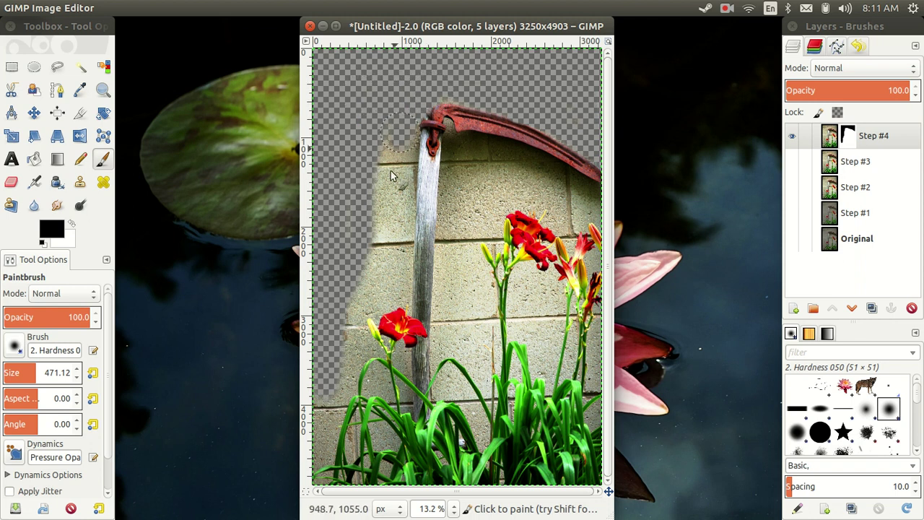
# Mask the wall strips beside the pole and red flower, the bottom-left grass, and near the pole top
pyautogui.moveTo(397, 141); pyautogui.dragTo(379, 251)
pyautogui.moveTo(406, 173); pyautogui.dragTo(401, 249)
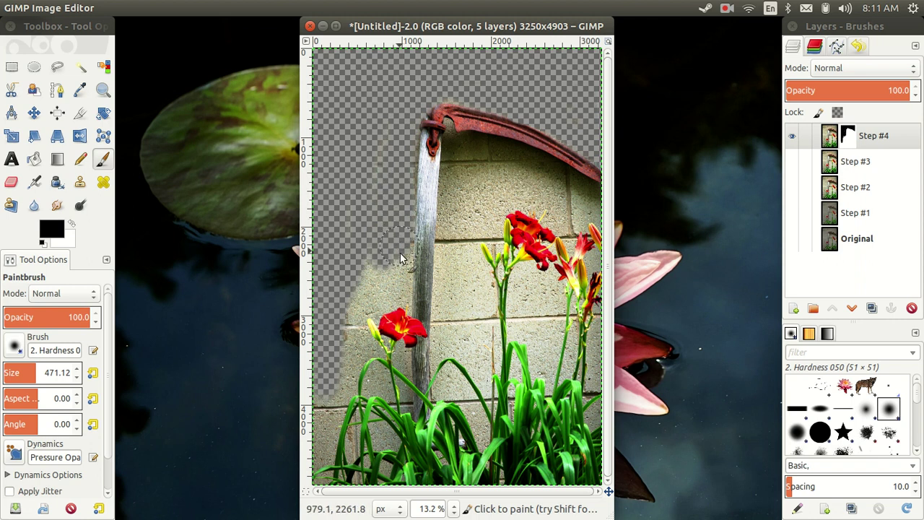
pyautogui.moveTo(358, 283); pyautogui.dragTo(360, 331)
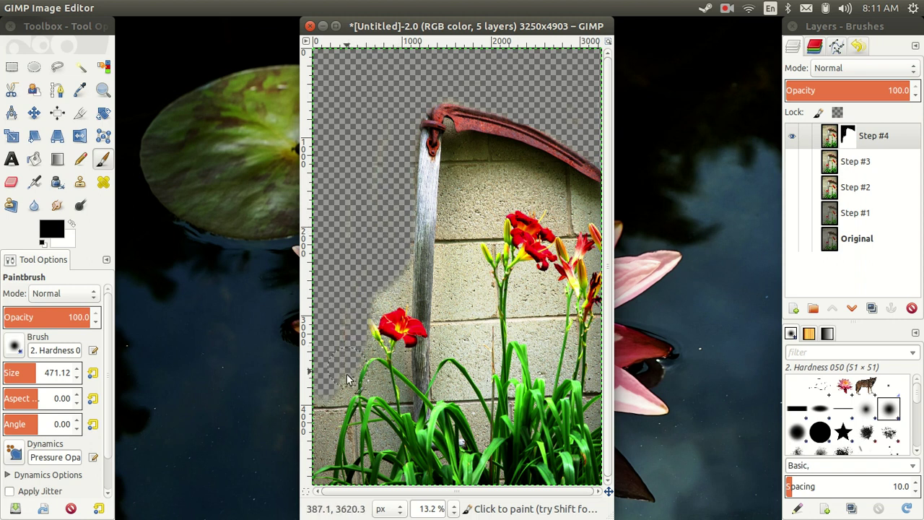
pyautogui.moveTo(332, 406); pyautogui.dragTo(310, 480)
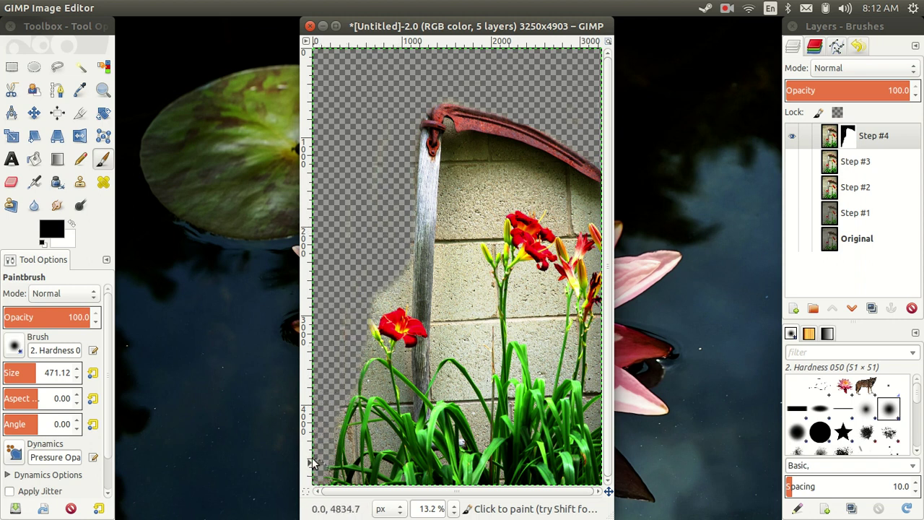
pyautogui.moveTo(447, 189)
pyautogui.mouseDown()
pyautogui.moveTo(475, 161)
pyautogui.moveTo(569, 192)
pyautogui.moveTo(512, 180)
pyautogui.mouseUp()
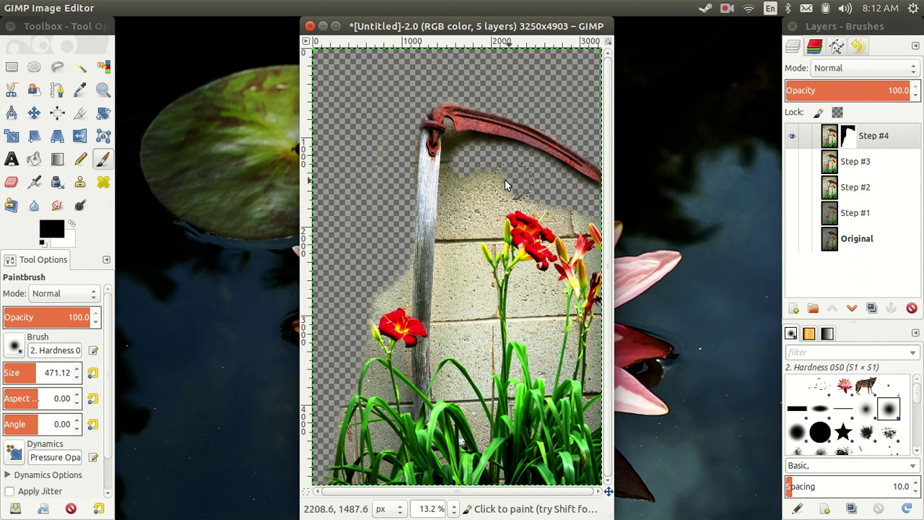
# Mask out the wall right of and around the pole, beside the flowers and on the right side
pyautogui.moveTo(462, 161)
pyautogui.mouseDown()
pyautogui.moveTo(454, 193)
pyautogui.moveTo(464, 248)
pyautogui.moveTo(450, 206)
pyautogui.moveTo(459, 303)
pyautogui.moveTo(449, 271)
pyautogui.moveTo(450, 329)
pyautogui.moveTo(446, 303)
pyautogui.mouseUp()
pyautogui.moveTo(447, 262)
pyautogui.mouseDown()
pyautogui.moveTo(459, 342)
pyautogui.moveTo(473, 224)
pyautogui.moveTo(489, 224)
pyautogui.moveTo(505, 195)
pyautogui.moveTo(592, 217)
pyautogui.moveTo(600, 231)
pyautogui.mouseUp()
pyautogui.moveTo(419, 241); pyautogui.dragTo(517, 242)
pyautogui.moveTo(553, 231)
pyautogui.mouseDown()
pyautogui.moveTo(595, 231)
pyautogui.moveTo(517, 204)
pyautogui.moveTo(483, 210)
pyautogui.moveTo(465, 456)
pyautogui.moveTo(502, 302)
pyautogui.moveTo(507, 237)
pyautogui.moveTo(539, 231)
pyautogui.moveTo(580, 258)
pyautogui.moveTo(540, 236)
pyautogui.moveTo(597, 314)
pyautogui.moveTo(594, 418)
pyautogui.moveTo(567, 321)
pyautogui.moveTo(579, 492)
pyautogui.moveTo(579, 399)
pyautogui.mouseUp()
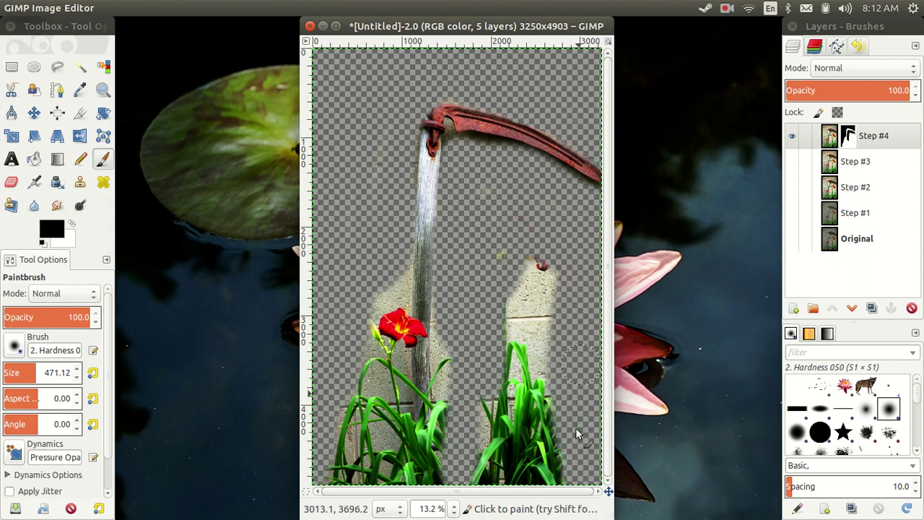
pyautogui.moveTo(540, 438)
pyautogui.mouseDown()
pyautogui.moveTo(562, 271)
pyautogui.moveTo(549, 338)
pyautogui.moveTo(560, 435)
pyautogui.moveTo(530, 483)
pyautogui.moveTo(503, 419)
pyautogui.moveTo(520, 282)
pyautogui.moveTo(519, 426)
pyautogui.mouseUp()
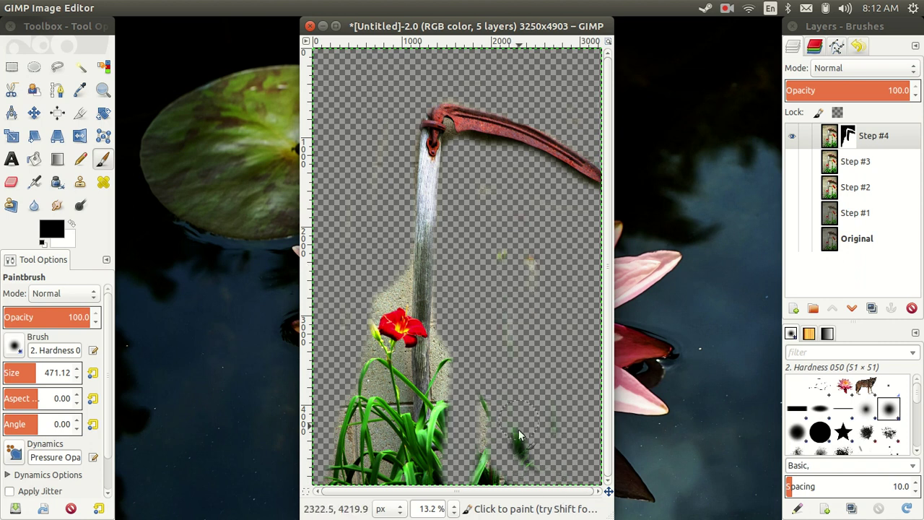
# Mask out leftover leaves, the plant's base, the left grass blade, flower stem and beige patch
pyautogui.moveTo(491, 478)
pyautogui.mouseDown()
pyautogui.moveTo(478, 379)
pyautogui.moveTo(498, 481)
pyautogui.moveTo(539, 444)
pyautogui.moveTo(532, 477)
pyautogui.moveTo(507, 265)
pyautogui.moveTo(516, 289)
pyautogui.moveTo(527, 266)
pyautogui.moveTo(496, 216)
pyautogui.moveTo(523, 469)
pyautogui.moveTo(457, 396)
pyautogui.mouseUp()
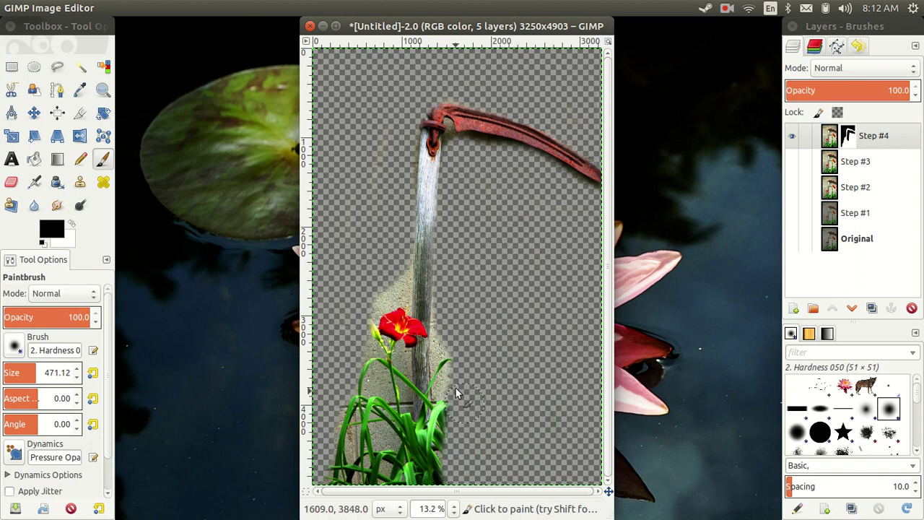
pyautogui.moveTo(448, 355); pyautogui.dragTo(452, 401)
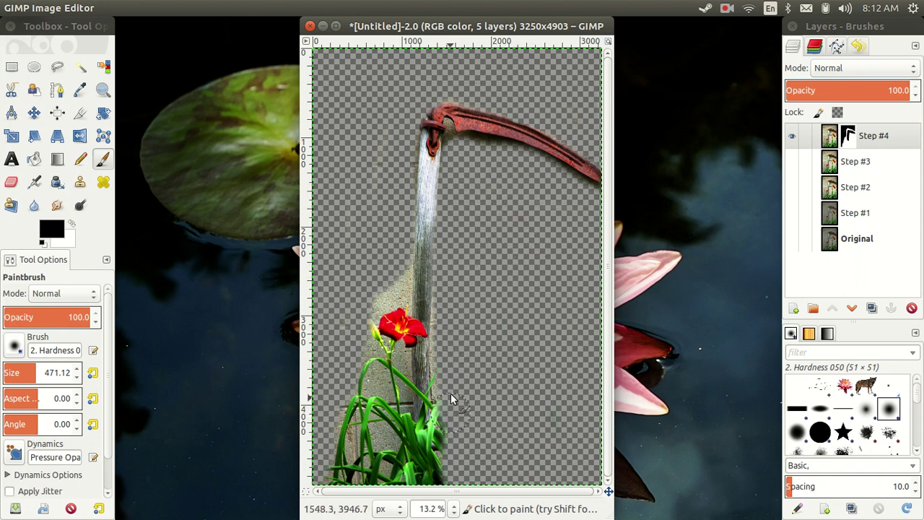
pyautogui.moveTo(445, 367)
pyautogui.mouseDown()
pyautogui.moveTo(453, 454)
pyautogui.moveTo(433, 477)
pyautogui.moveTo(373, 485)
pyautogui.moveTo(374, 452)
pyautogui.mouseUp()
pyautogui.moveTo(368, 361)
pyautogui.mouseDown()
pyautogui.moveTo(350, 482)
pyautogui.moveTo(395, 468)
pyautogui.moveTo(393, 420)
pyautogui.mouseUp()
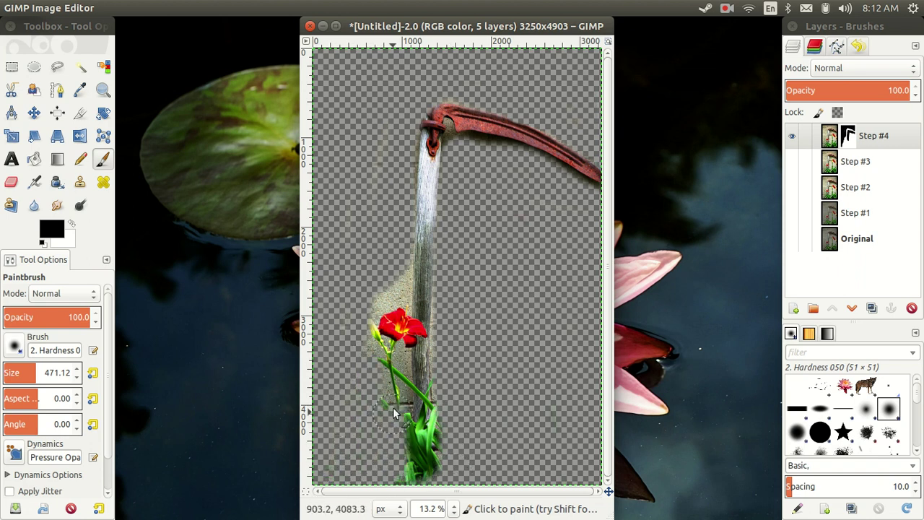
pyautogui.moveTo(393, 370)
pyautogui.mouseDown()
pyautogui.moveTo(389, 327)
pyautogui.moveTo(382, 338)
pyautogui.moveTo(397, 276)
pyautogui.mouseUp()
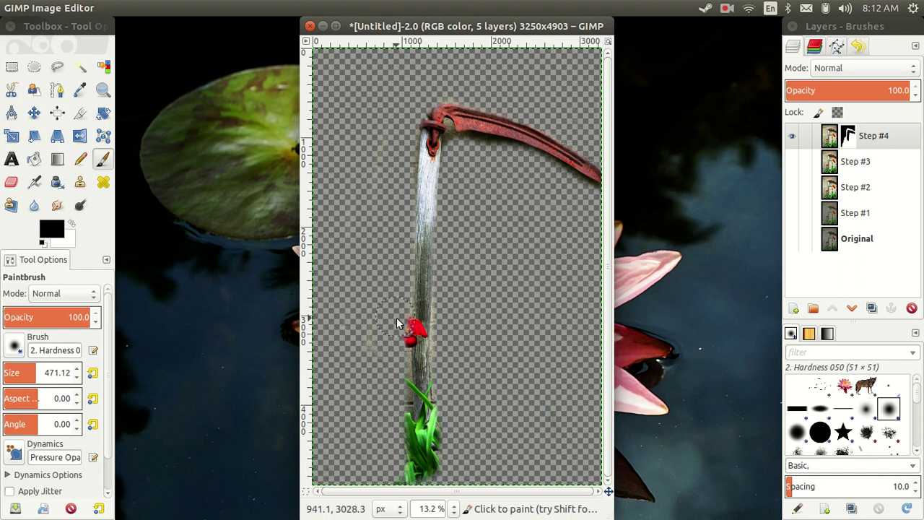
pyautogui.moveTo(401, 320)
pyautogui.mouseDown()
pyautogui.moveTo(398, 408)
pyautogui.moveTo(420, 467)
pyautogui.moveTo(438, 468)
pyautogui.moveTo(446, 445)
pyautogui.moveTo(425, 407)
pyautogui.moveTo(426, 418)
pyautogui.mouseUp()
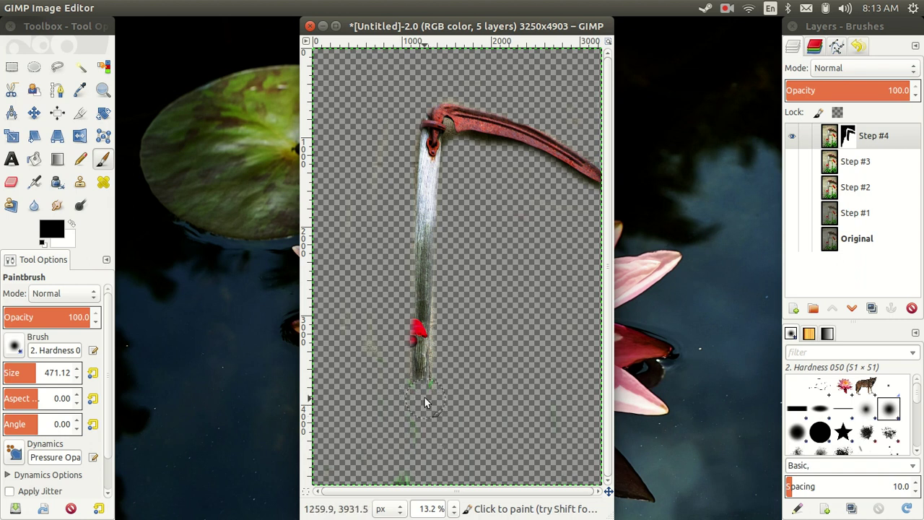
# Make Step #3 visible again and duplicate it as the new Step #5 layer
pyautogui.click(792, 161)
pyautogui.click(861, 162)
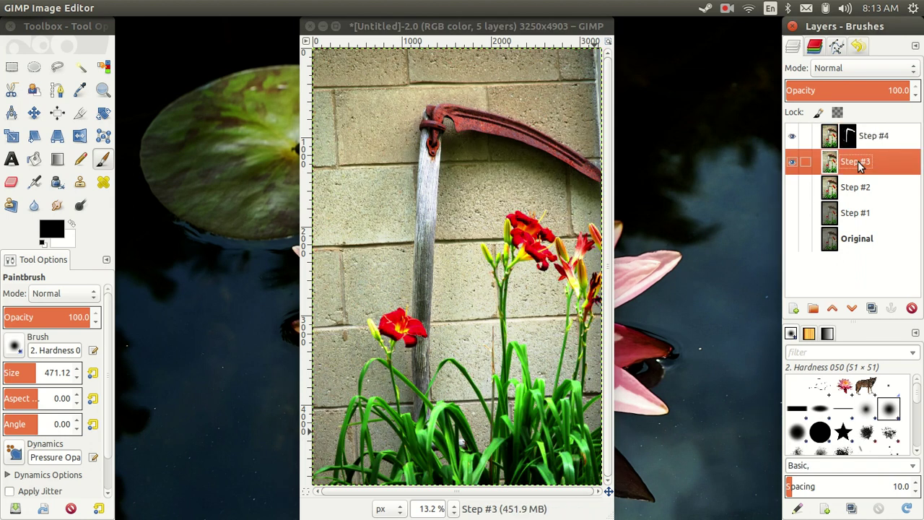
pyautogui.click(873, 309)
# Apply a Selective Gaussian Blur (radius 5, max delta 50) to Step #5
pyautogui.click(454, 31)
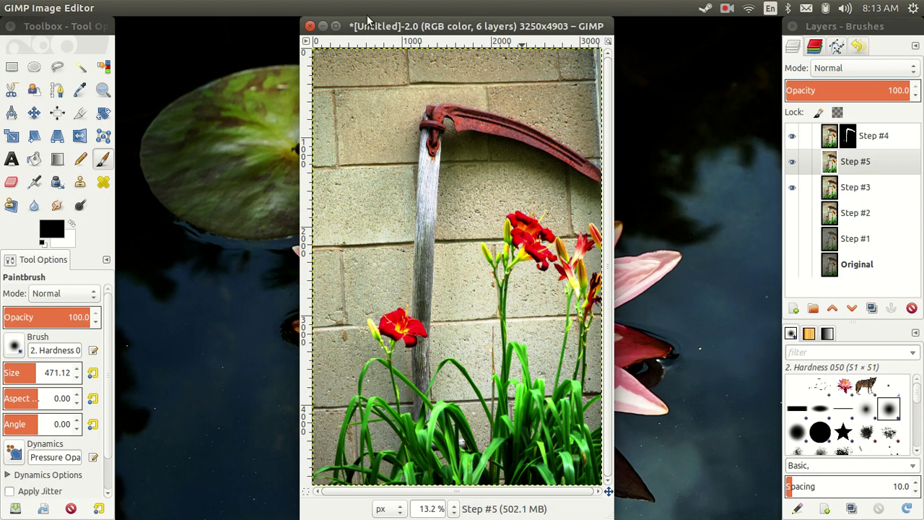
pyautogui.click(319, 8)
pyautogui.moveTo(329, 92)
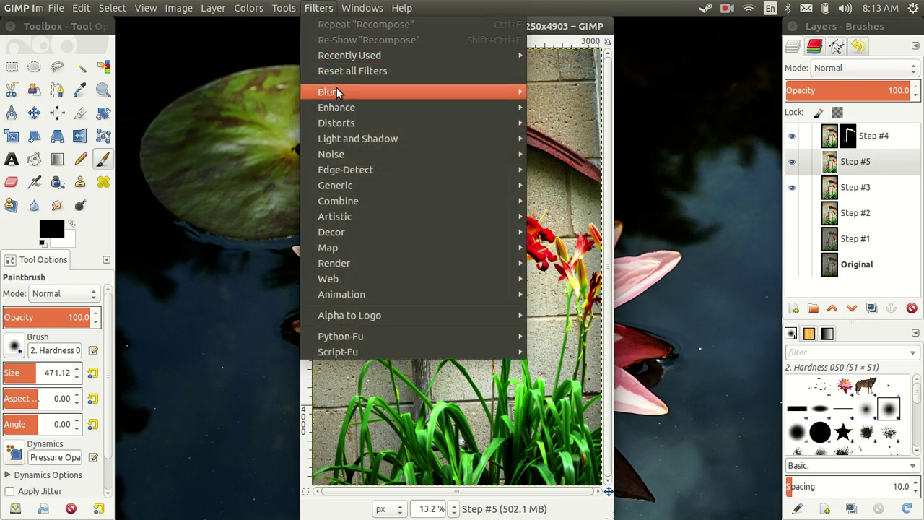
pyautogui.click(574, 154)
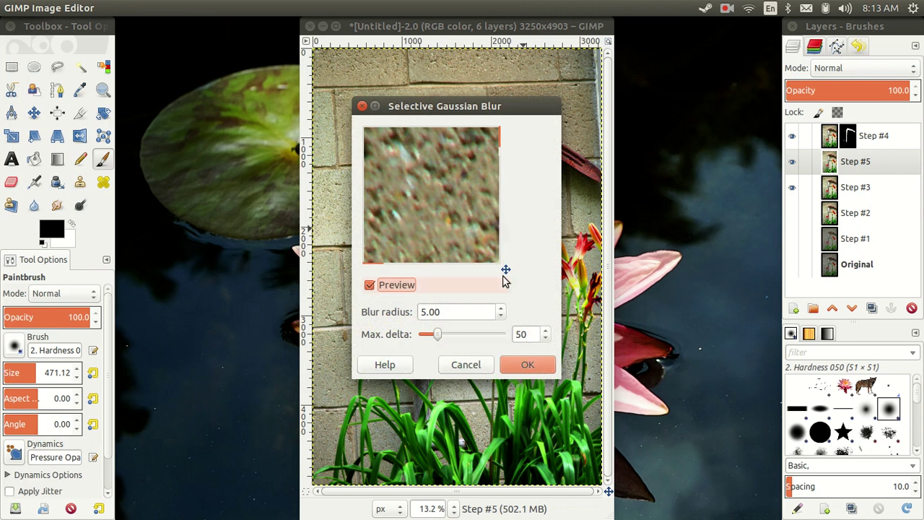
pyautogui.click(506, 269)
pyautogui.moveTo(505, 271); pyautogui.dragTo(534, 297)
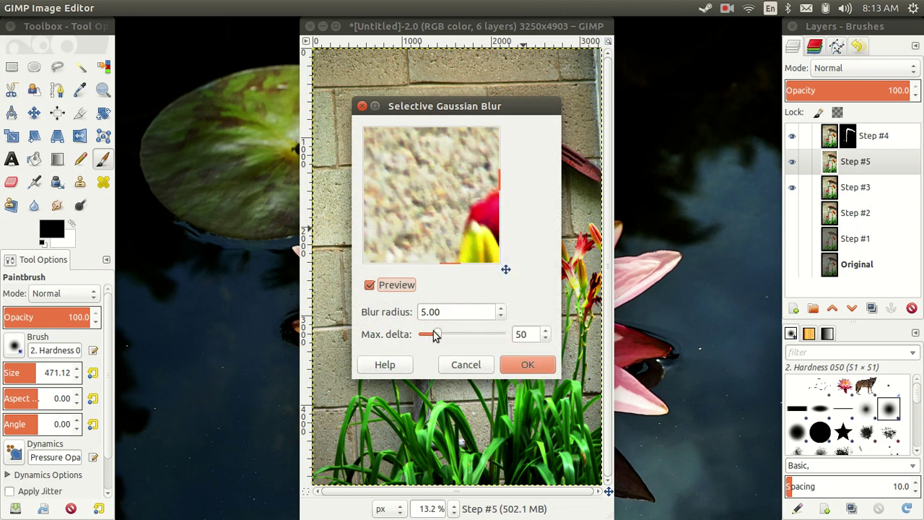
pyautogui.click(527, 368)
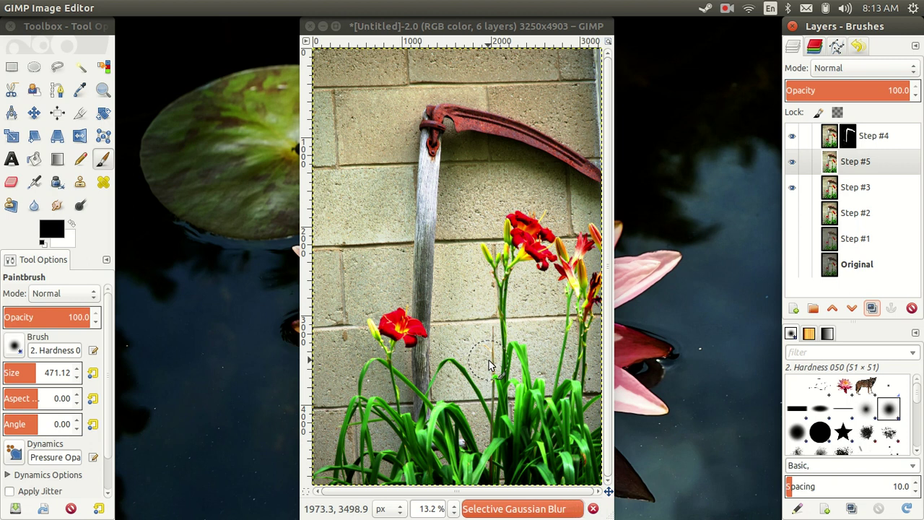
# Toggle Step #5's visibility to compare, then apply an additional Gaussian Blur to it
pyautogui.click(792, 162)
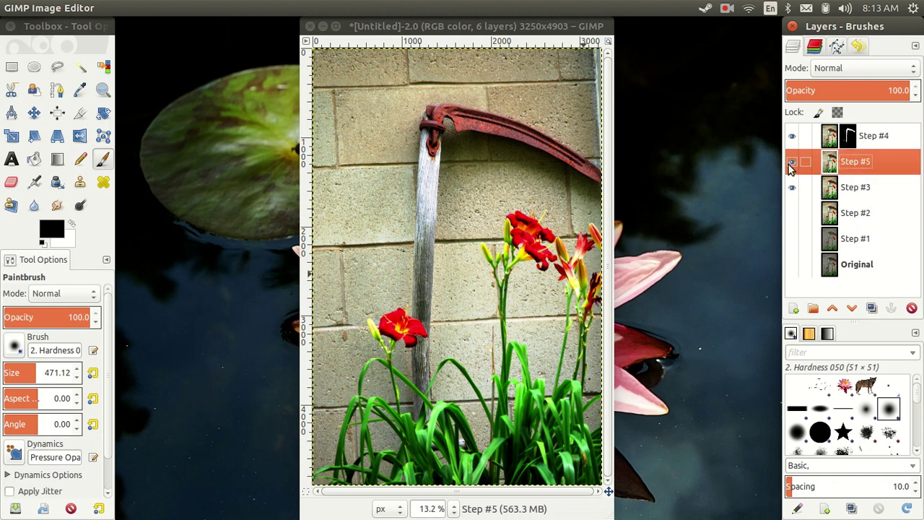
pyautogui.click(792, 161)
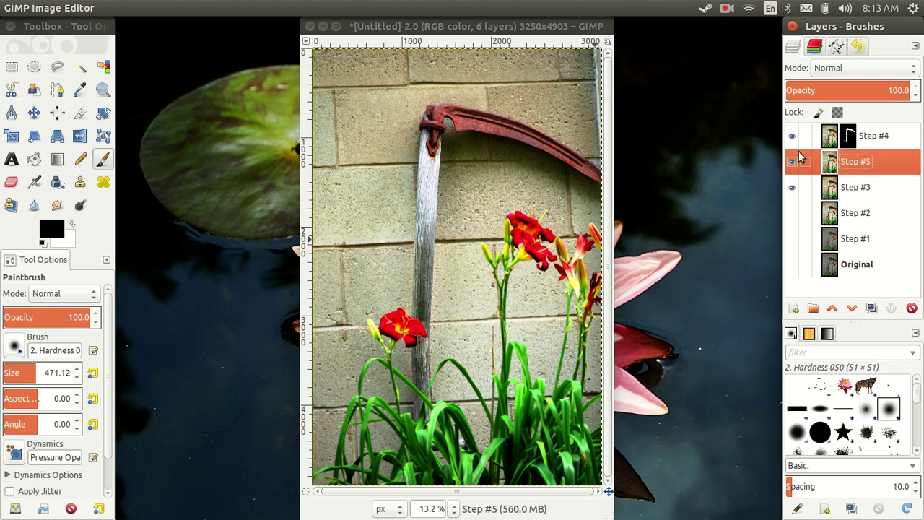
pyautogui.click(435, 22)
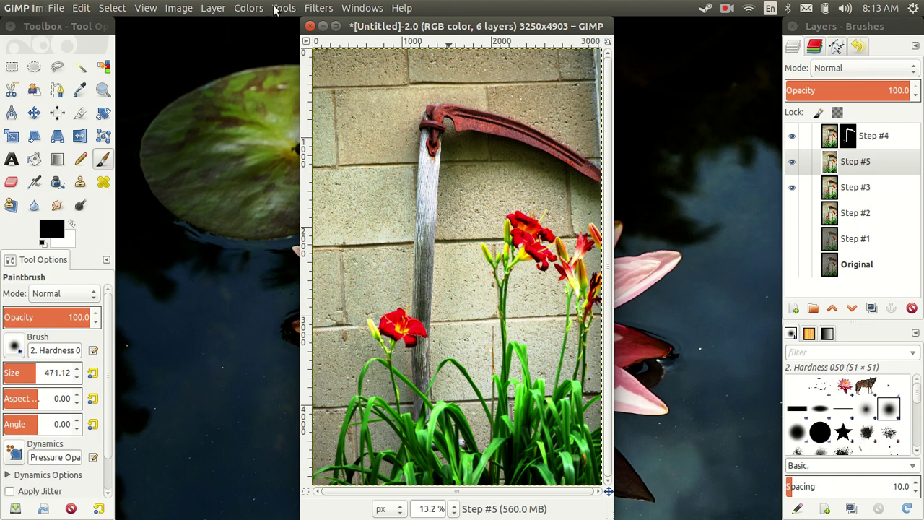
pyautogui.click(318, 9)
pyautogui.moveTo(327, 92)
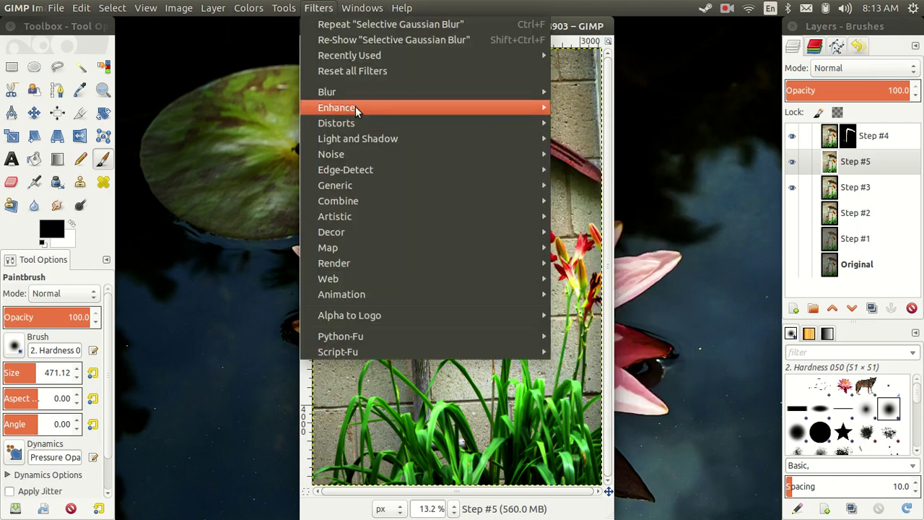
pyautogui.click(634, 109)
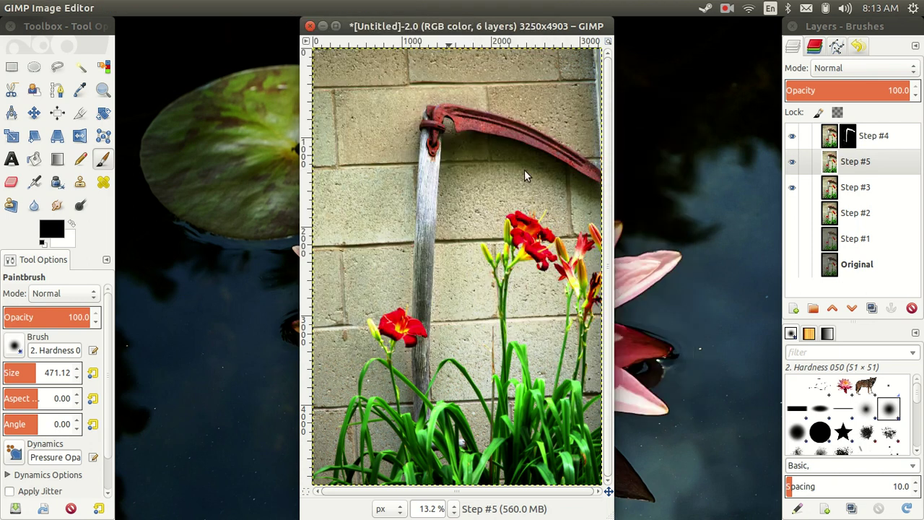
pyautogui.click(559, 380)
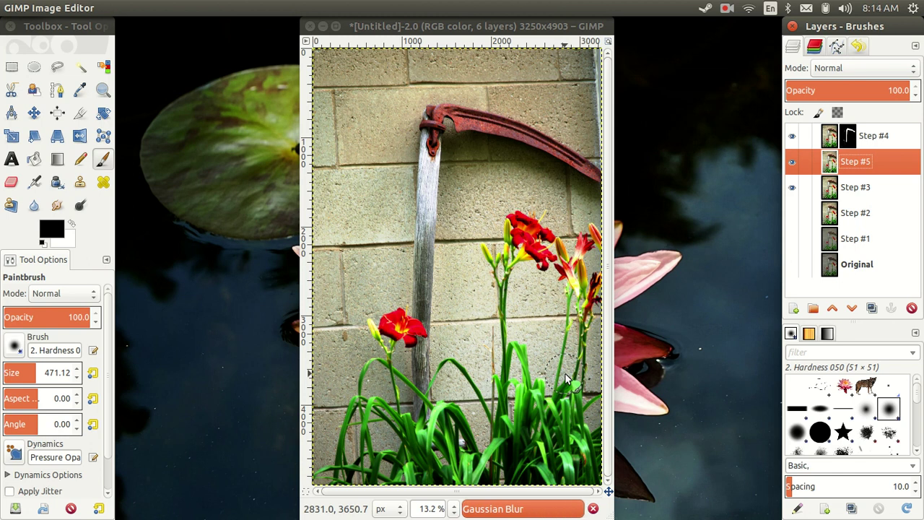
pyautogui.click(359, 26)
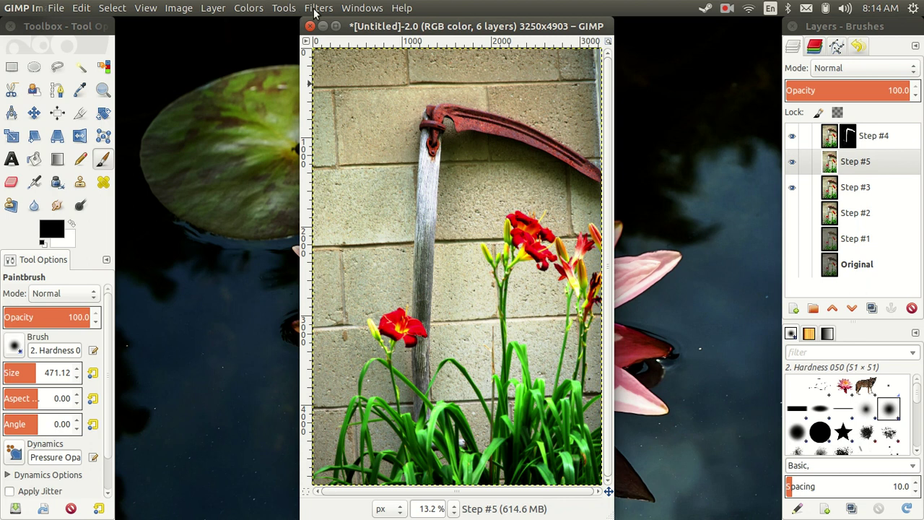
# Desaturate the Step #5 layer using Lightness, then switch back to Step #4's mask
pyautogui.click(316, 9)
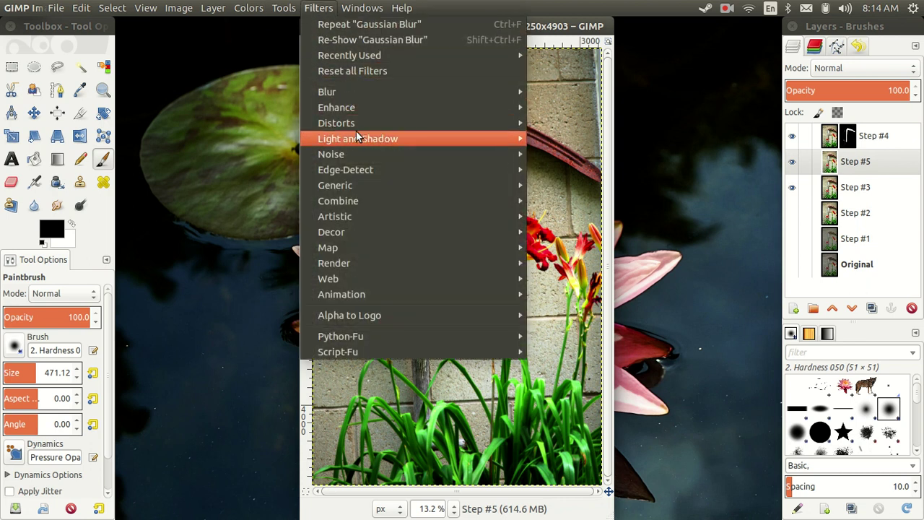
pyautogui.click(277, 149)
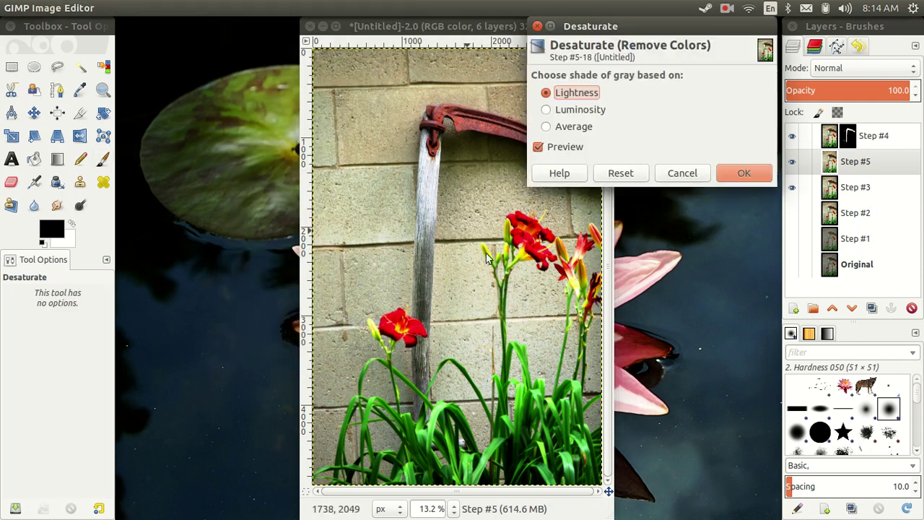
pyautogui.click(743, 174)
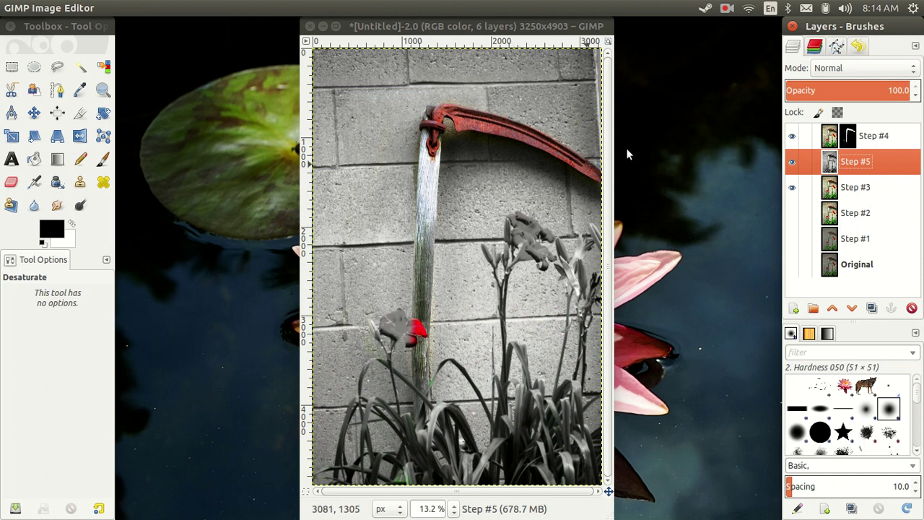
pyautogui.press('pageup')
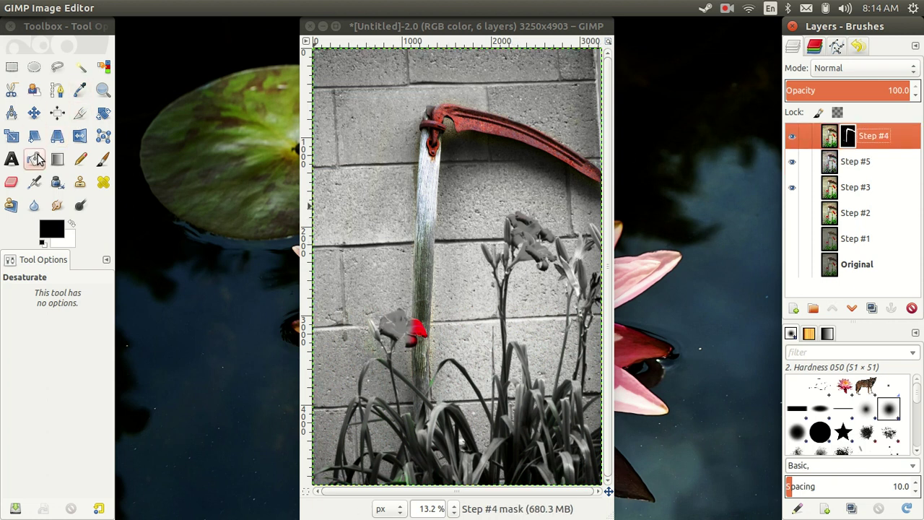
pyautogui.click(103, 163)
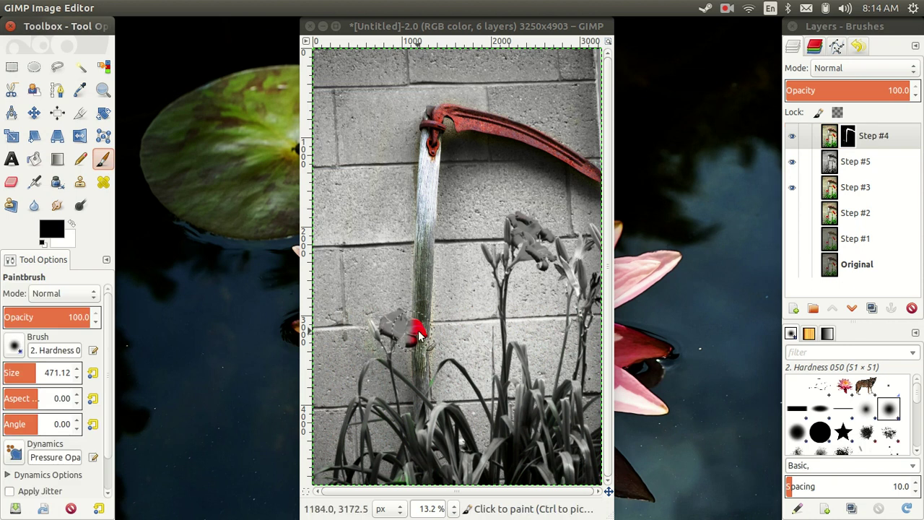
# With a 118.53 brush at 100% zoom, paint white to restore the daylily's centre and lower petal
pyautogui.moveTo(19, 375); pyautogui.dragTo(12, 374)
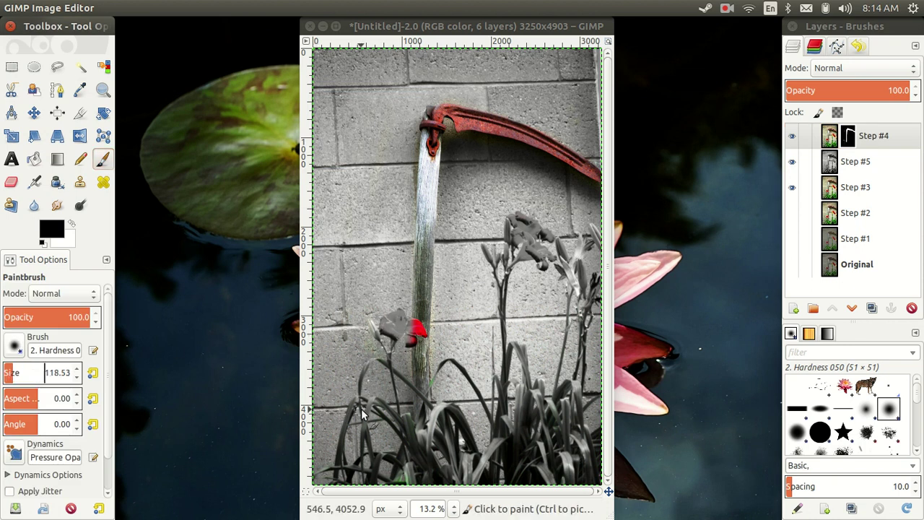
pyautogui.click(455, 511)
pyautogui.click(442, 396)
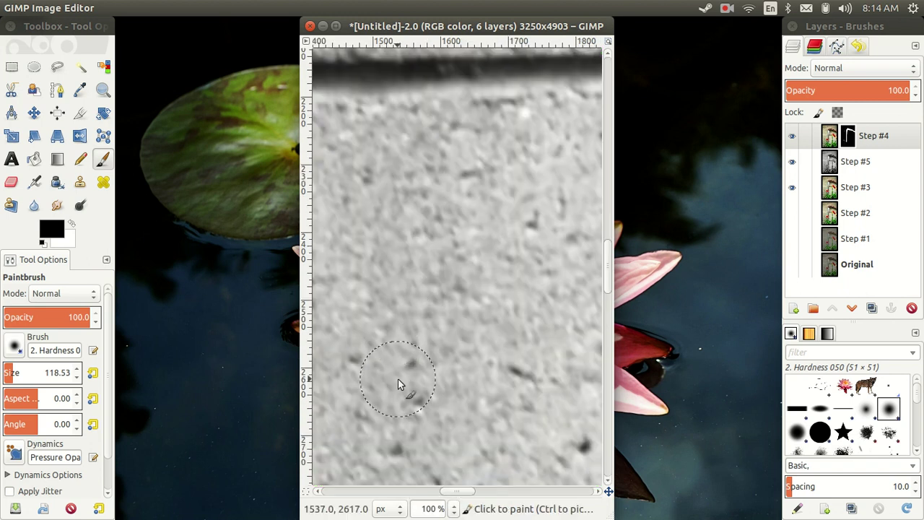
pyautogui.moveTo(610, 491); pyautogui.dragTo(601, 502)
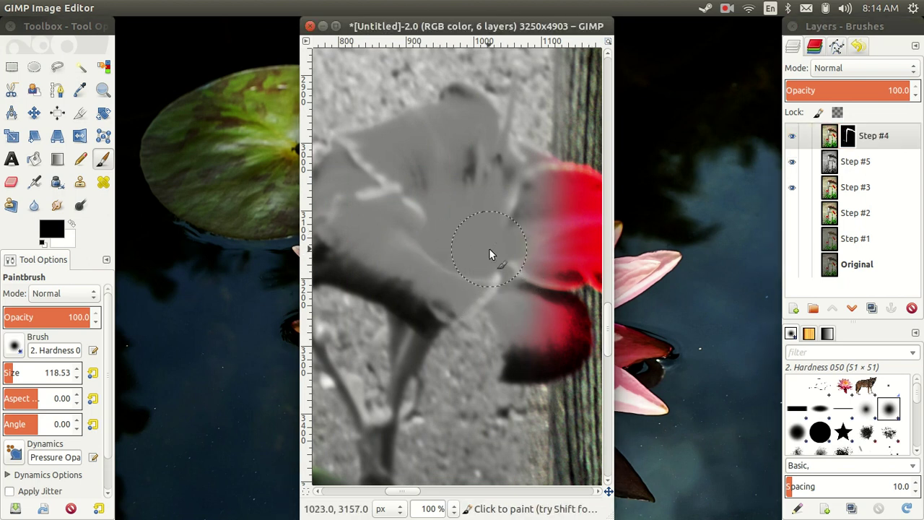
pyautogui.press('x')
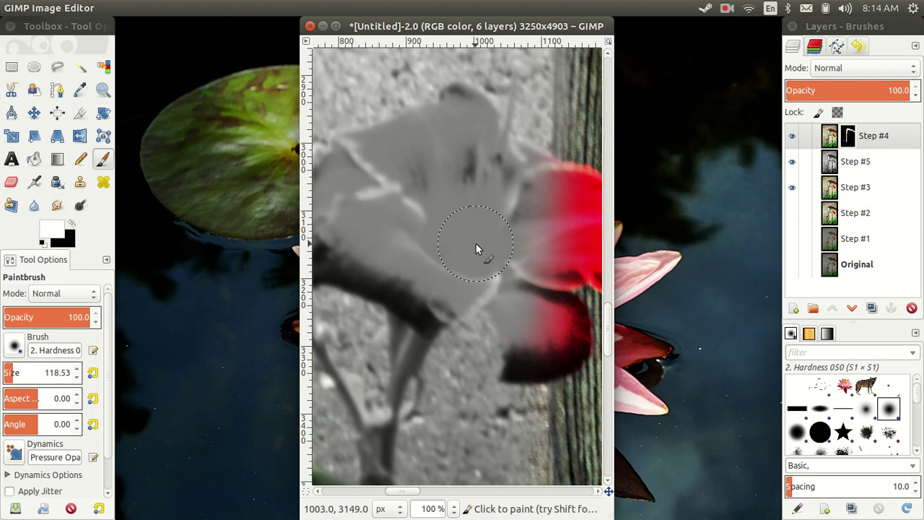
pyautogui.moveTo(476, 249)
pyautogui.mouseDown()
pyautogui.moveTo(433, 299)
pyautogui.moveTo(475, 287)
pyautogui.moveTo(486, 269)
pyautogui.moveTo(520, 305)
pyautogui.moveTo(532, 341)
pyautogui.moveTo(526, 363)
pyautogui.moveTo(511, 232)
pyautogui.moveTo(513, 185)
pyautogui.moveTo(535, 184)
pyautogui.moveTo(510, 239)
pyautogui.moveTo(486, 147)
pyautogui.moveTo(465, 118)
pyautogui.moveTo(444, 144)
pyautogui.moveTo(369, 158)
pyautogui.moveTo(391, 162)
pyautogui.moveTo(457, 221)
pyautogui.moveTo(371, 221)
pyautogui.moveTo(433, 238)
pyautogui.moveTo(393, 267)
pyautogui.moveTo(412, 294)
pyautogui.mouseUp()
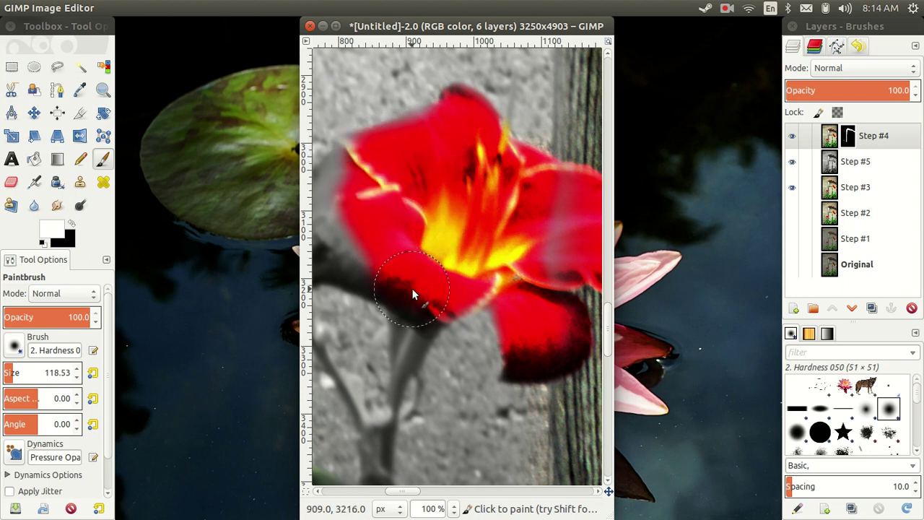
# Reveal red over the daylily's lower petal and stem, undoing the spill on the upper-left petal
pyautogui.press('space')
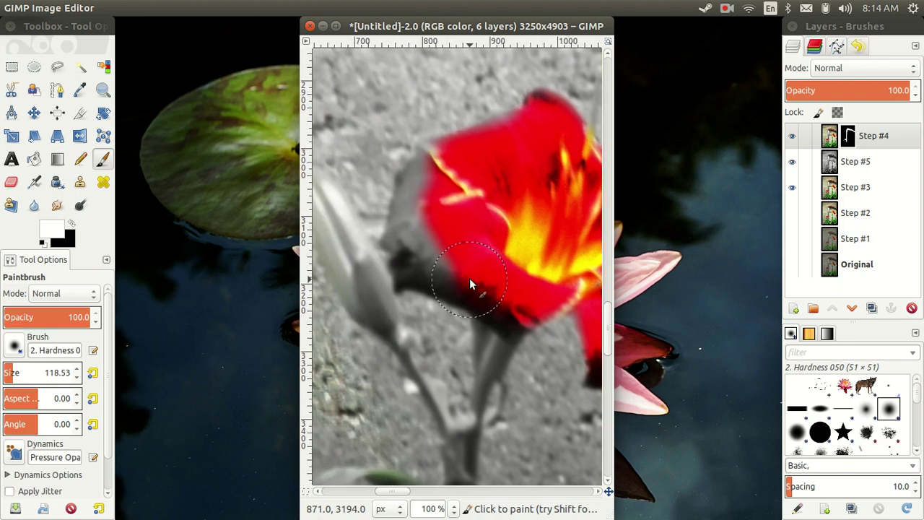
pyautogui.moveTo(484, 294)
pyautogui.mouseDown()
pyautogui.moveTo(512, 320)
pyautogui.moveTo(412, 263)
pyautogui.moveTo(429, 173)
pyautogui.moveTo(416, 234)
pyautogui.mouseUp()
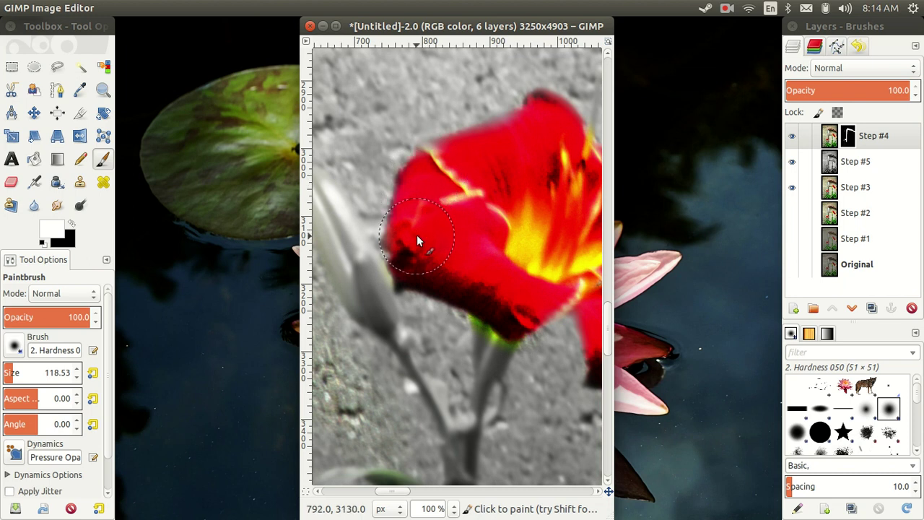
pyautogui.moveTo(455, 192)
pyautogui.mouseDown()
pyautogui.moveTo(463, 250)
pyautogui.moveTo(402, 262)
pyautogui.moveTo(419, 262)
pyautogui.moveTo(437, 175)
pyautogui.moveTo(415, 243)
pyautogui.moveTo(428, 200)
pyautogui.moveTo(530, 273)
pyautogui.moveTo(355, 240)
pyautogui.mouseUp()
pyautogui.hotkey('ctrl', 'z')
# Navigate to the upper daylily bud and paint white to reveal its red
pyautogui.moveTo(601, 246); pyautogui.dragTo(396, 258)
pyautogui.moveTo(549, 246)
pyautogui.mouseDown()
pyautogui.moveTo(472, 213)
pyautogui.moveTo(326, 388)
pyautogui.mouseUp()
pyautogui.moveTo(516, 275); pyautogui.dragTo(303, 354)
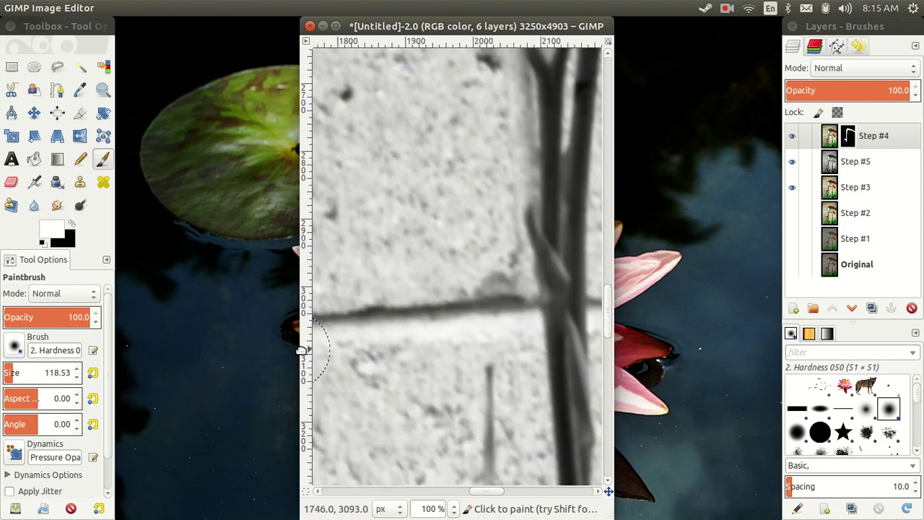
pyautogui.moveTo(493, 135)
pyautogui.mouseDown()
pyautogui.moveTo(463, 282)
pyautogui.moveTo(468, 413)
pyautogui.mouseUp()
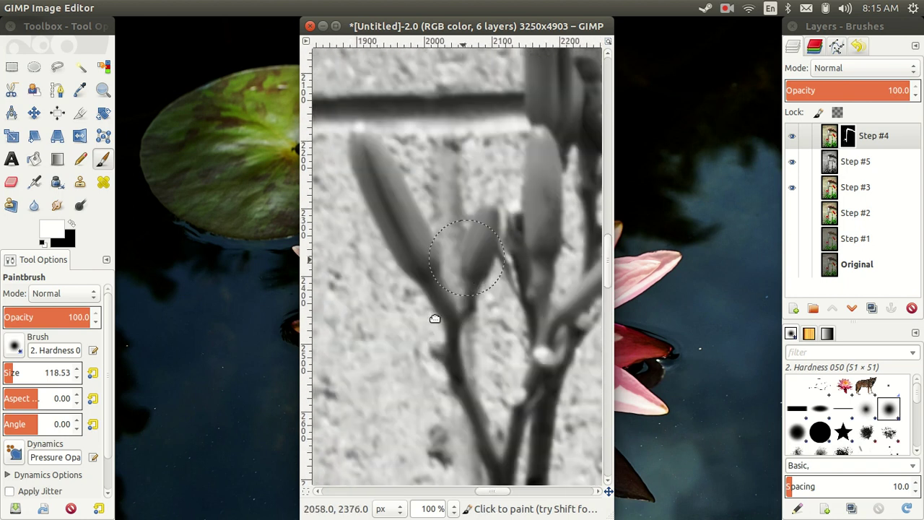
pyautogui.moveTo(491, 216); pyautogui.dragTo(433, 320)
pyautogui.moveTo(529, 227)
pyautogui.mouseDown()
pyautogui.moveTo(388, 252)
pyautogui.moveTo(346, 242)
pyautogui.mouseUp()
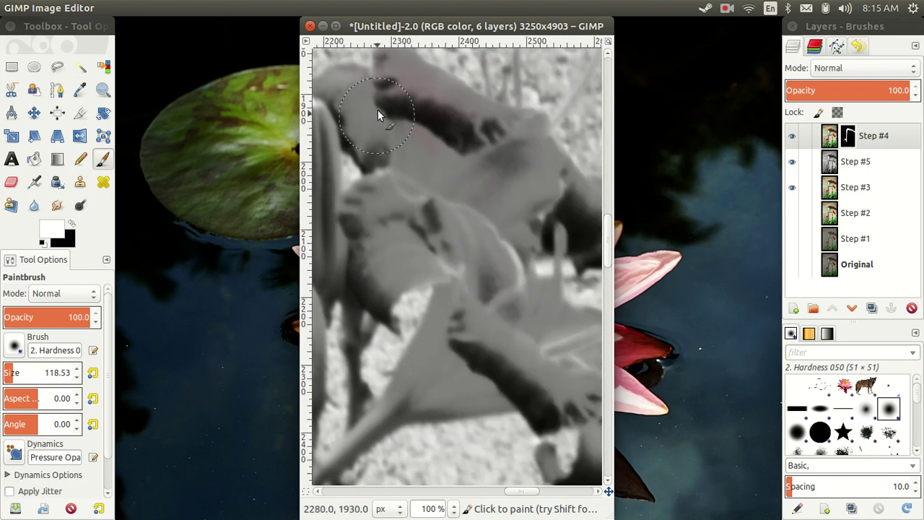
pyautogui.click(357, 104)
pyautogui.moveTo(361, 114)
pyautogui.mouseDown()
pyautogui.moveTo(379, 138)
pyautogui.moveTo(404, 80)
pyautogui.moveTo(503, 166)
pyautogui.moveTo(402, 161)
pyautogui.moveTo(487, 231)
pyautogui.moveTo(421, 213)
pyautogui.moveTo(386, 291)
pyautogui.moveTo(390, 309)
pyautogui.moveTo(379, 228)
pyautogui.moveTo(376, 240)
pyautogui.moveTo(428, 229)
pyautogui.moveTo(437, 264)
pyautogui.moveTo(454, 167)
pyautogui.moveTo(393, 126)
pyautogui.moveTo(511, 270)
pyautogui.moveTo(481, 303)
pyautogui.moveTo(491, 336)
pyautogui.moveTo(540, 384)
pyautogui.moveTo(470, 326)
pyautogui.mouseUp()
# Restore red on the neighbouring petal and the flower's upper edge, then fit the image in the window
pyautogui.moveTo(532, 385)
pyautogui.mouseDown()
pyautogui.moveTo(454, 359)
pyautogui.moveTo(486, 365)
pyautogui.moveTo(508, 405)
pyautogui.moveTo(506, 424)
pyautogui.moveTo(488, 449)
pyautogui.moveTo(476, 433)
pyautogui.moveTo(502, 439)
pyautogui.mouseUp()
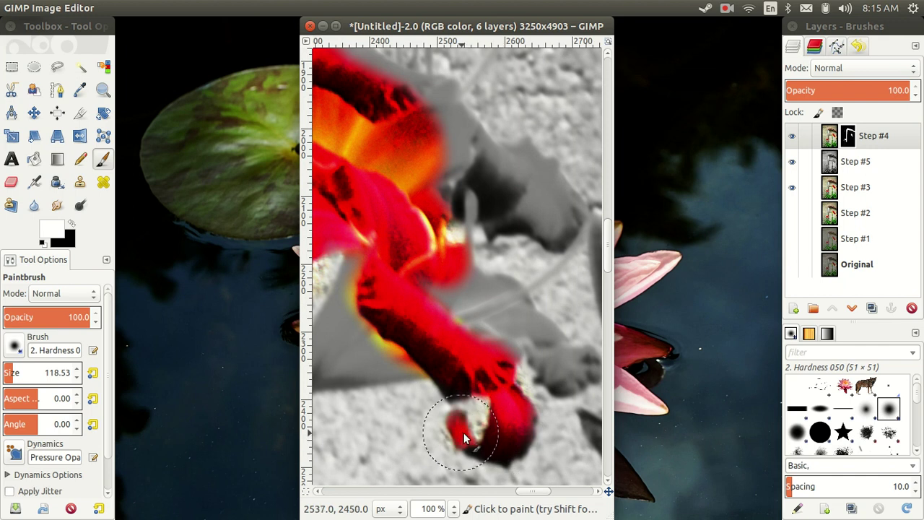
pyautogui.moveTo(564, 371)
pyautogui.mouseDown()
pyautogui.moveTo(584, 376)
pyautogui.moveTo(554, 377)
pyautogui.moveTo(534, 332)
pyautogui.moveTo(545, 336)
pyautogui.moveTo(556, 355)
pyautogui.moveTo(504, 310)
pyautogui.moveTo(470, 295)
pyautogui.moveTo(483, 332)
pyautogui.moveTo(475, 307)
pyautogui.moveTo(429, 282)
pyautogui.moveTo(373, 345)
pyautogui.moveTo(404, 359)
pyautogui.moveTo(505, 323)
pyautogui.moveTo(427, 332)
pyautogui.moveTo(464, 229)
pyautogui.mouseUp()
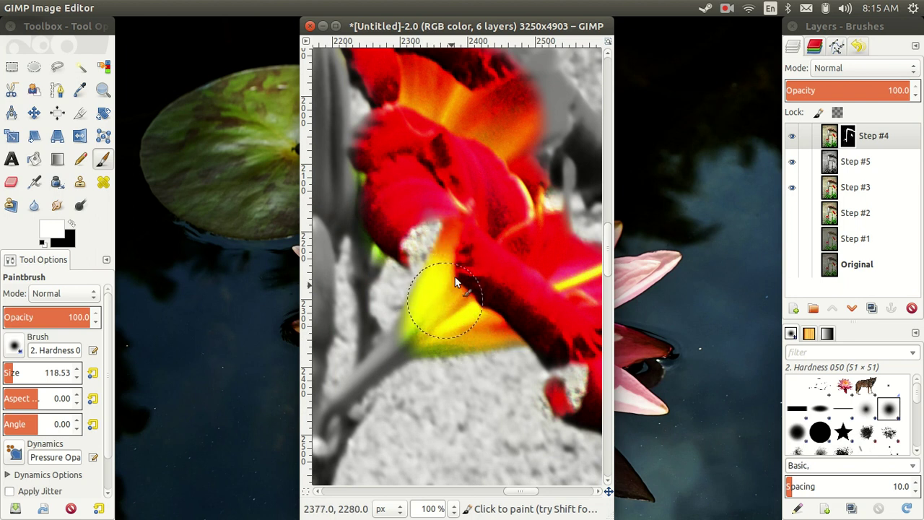
pyautogui.scroll(3, 504, 255)
pyautogui.hscroll(3, 504, 255)
pyautogui.moveTo(554, 236)
pyautogui.mouseDown()
pyautogui.moveTo(567, 244)
pyautogui.moveTo(544, 216)
pyautogui.moveTo(471, 174)
pyautogui.moveTo(445, 197)
pyautogui.moveTo(441, 217)
pyautogui.moveTo(481, 193)
pyautogui.moveTo(511, 231)
pyautogui.moveTo(506, 250)
pyautogui.moveTo(433, 179)
pyautogui.moveTo(517, 273)
pyautogui.mouseUp()
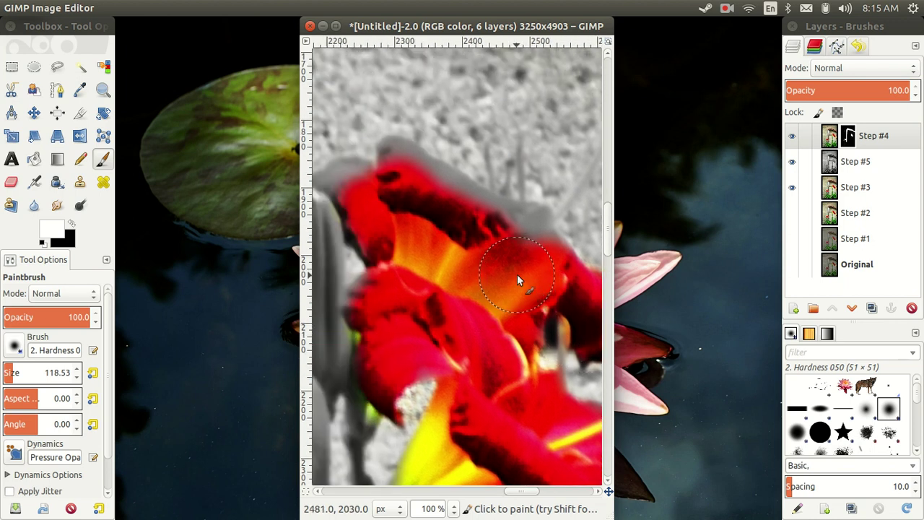
pyautogui.moveTo(530, 238)
pyautogui.mouseDown()
pyautogui.moveTo(495, 221)
pyautogui.moveTo(470, 190)
pyautogui.moveTo(419, 182)
pyautogui.moveTo(401, 166)
pyautogui.moveTo(363, 191)
pyautogui.moveTo(354, 181)
pyautogui.moveTo(327, 188)
pyautogui.mouseUp()
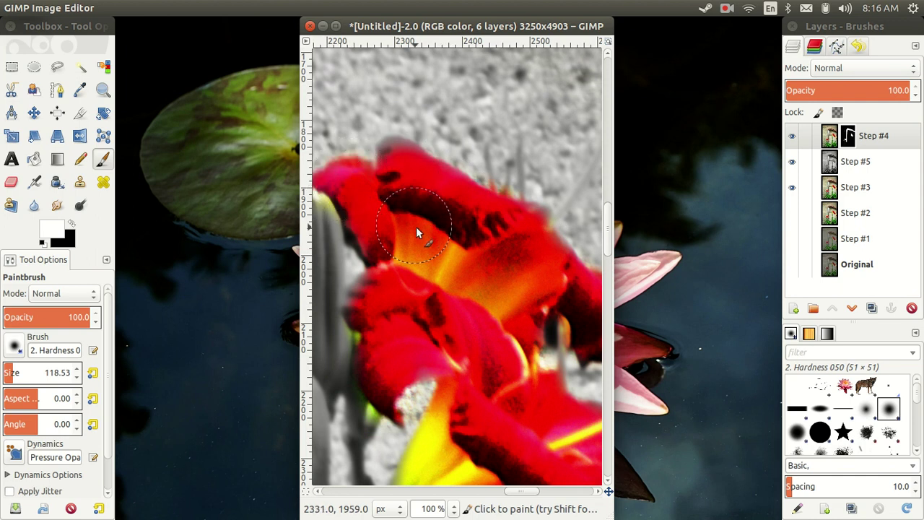
pyautogui.moveTo(429, 231); pyautogui.dragTo(537, 175)
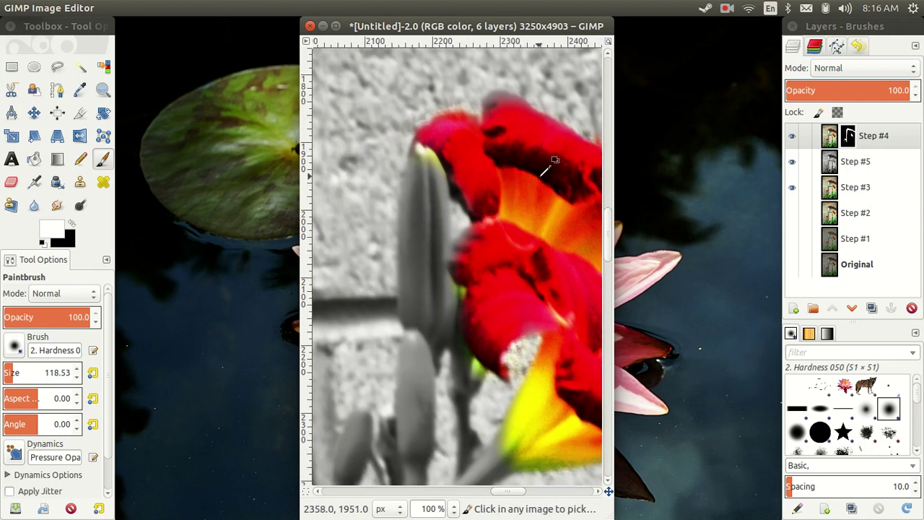
pyautogui.hotkey('ctrl', 'shift', 'j')
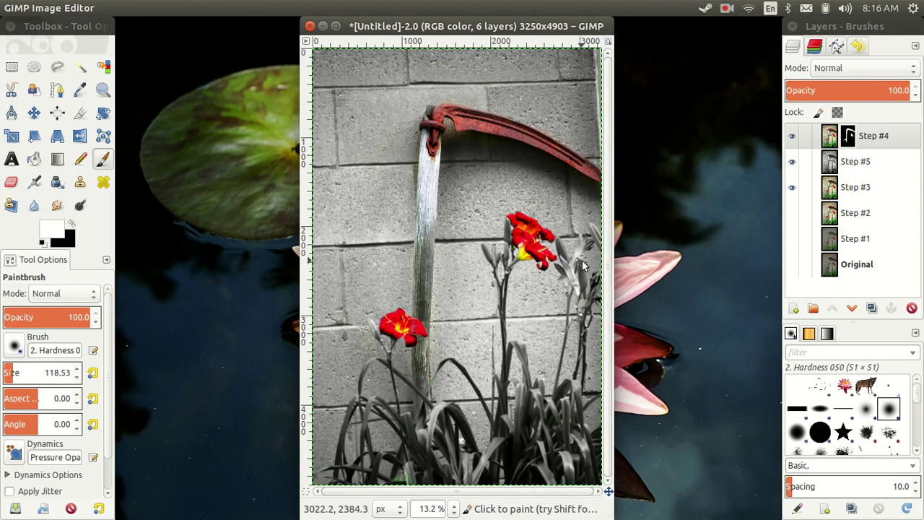
# Paint the right-hand daylily bud's top and lower petals back to red on Step #4's mask
pyautogui.scroll(1, 584, 267)
pyautogui.scroll(2, 583, 268)
pyautogui.scroll(1, 584, 267)
pyautogui.scroll(1, 582, 260)
pyautogui.moveTo(582, 260)
pyautogui.mouseDown()
pyautogui.moveTo(491, 210)
pyautogui.moveTo(489, 154)
pyautogui.mouseUp()
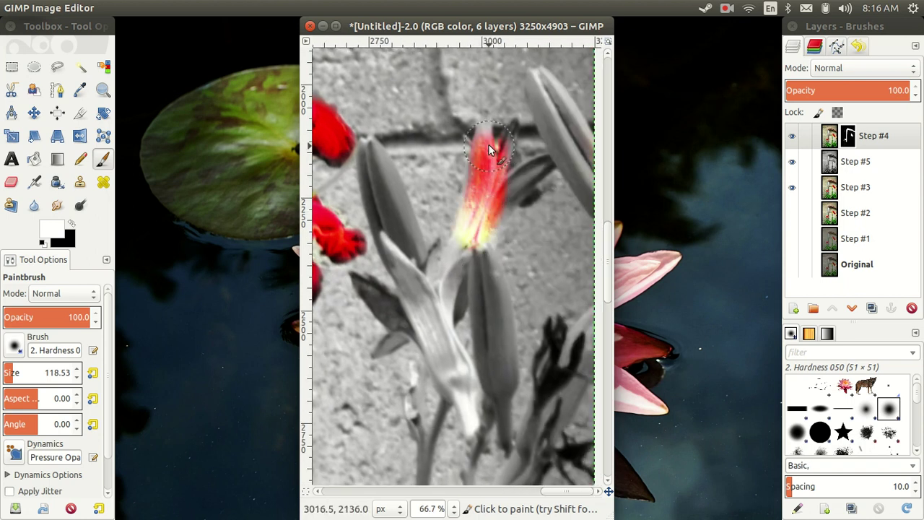
pyautogui.moveTo(486, 133)
pyautogui.mouseDown()
pyautogui.moveTo(511, 146)
pyautogui.moveTo(496, 179)
pyautogui.moveTo(532, 173)
pyautogui.mouseUp()
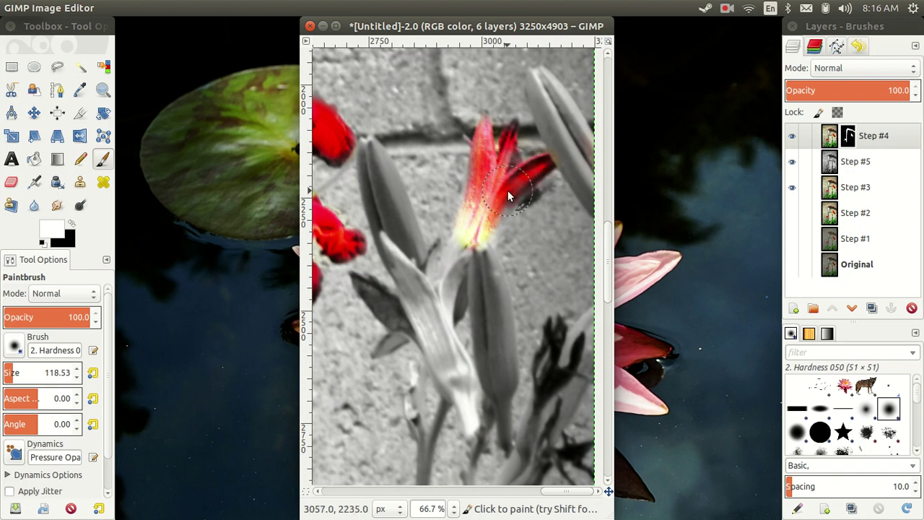
pyautogui.moveTo(490, 209); pyautogui.dragTo(500, 224)
pyautogui.hotkey('shift', 'ctrl', 'j')
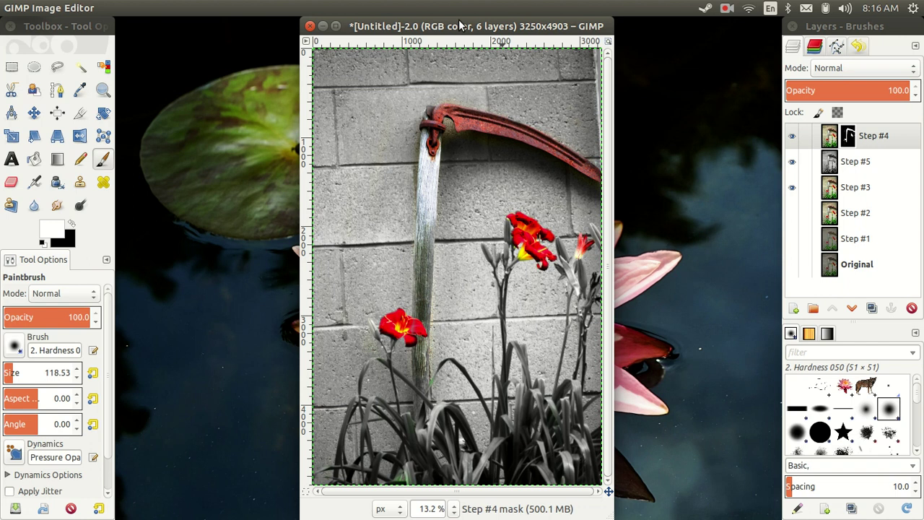
# Name the image scythe.xcf and navigate to the Pictures/2014 folder
pyautogui.press('ctrl')
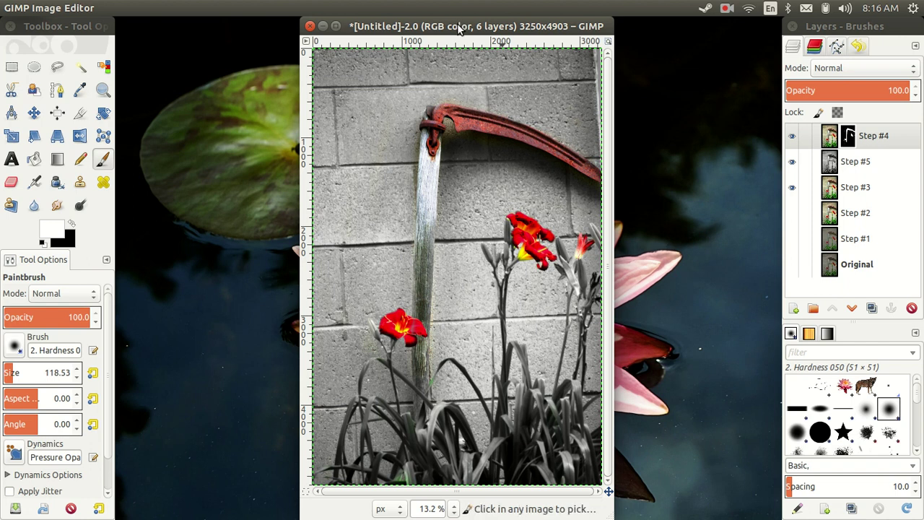
pyautogui.hotkey('ctrl', 's')
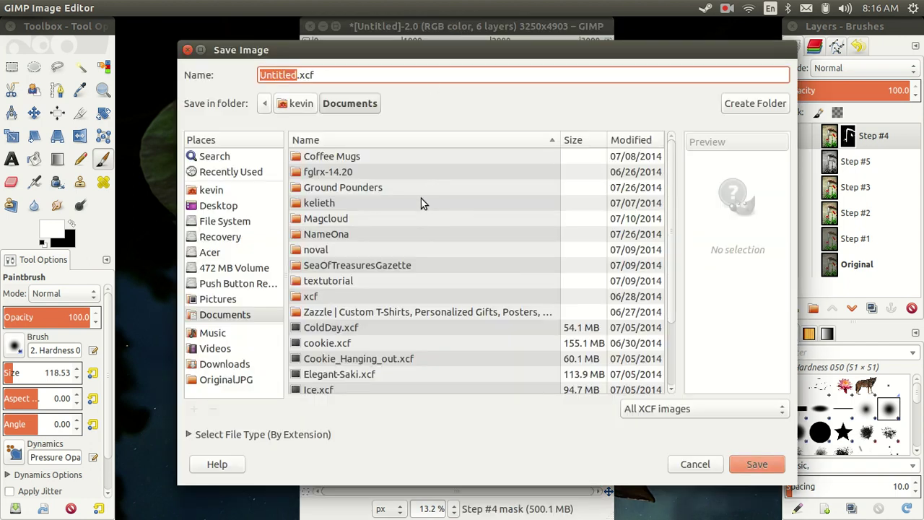
pyautogui.write('scythe')
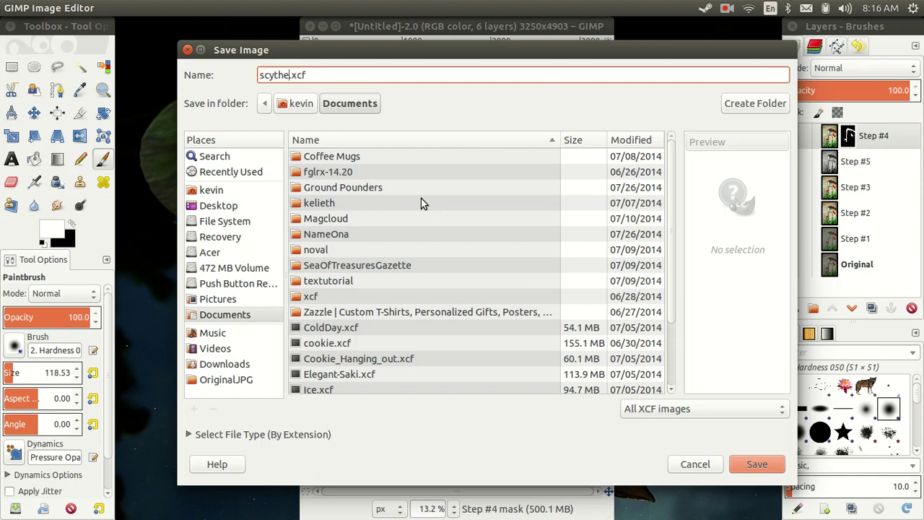
pyautogui.click(221, 301)
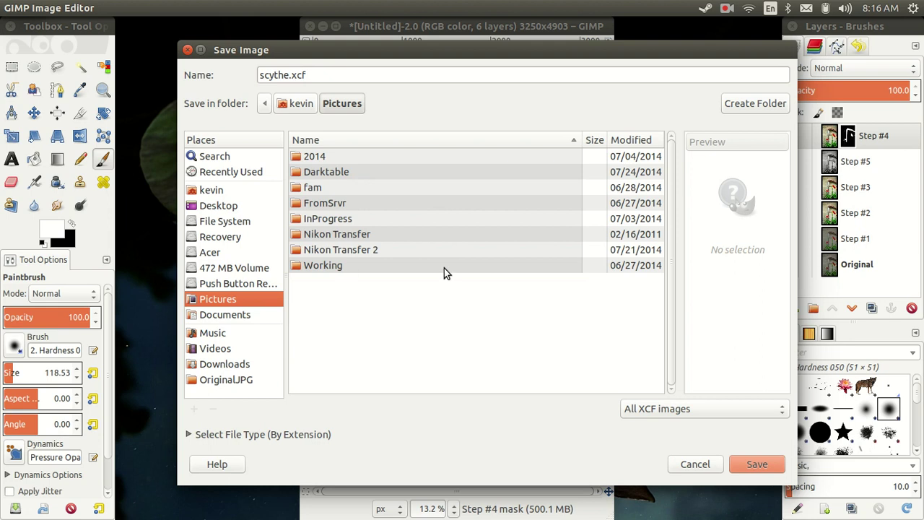
pyautogui.doubleClick(302, 157)
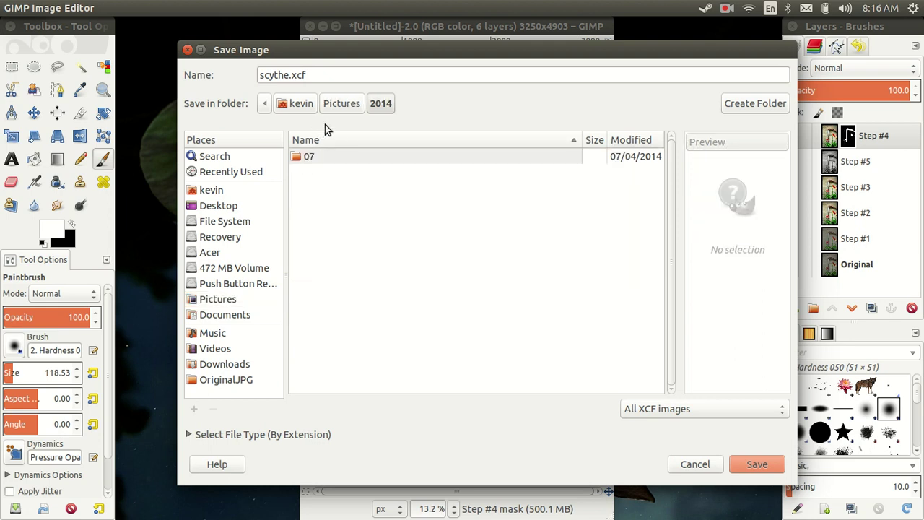
pyautogui.click(339, 109)
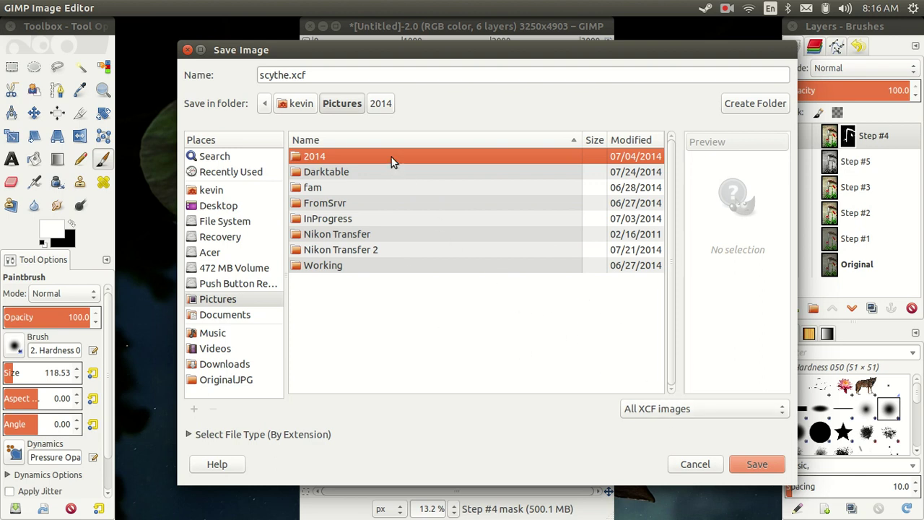
pyautogui.click(384, 106)
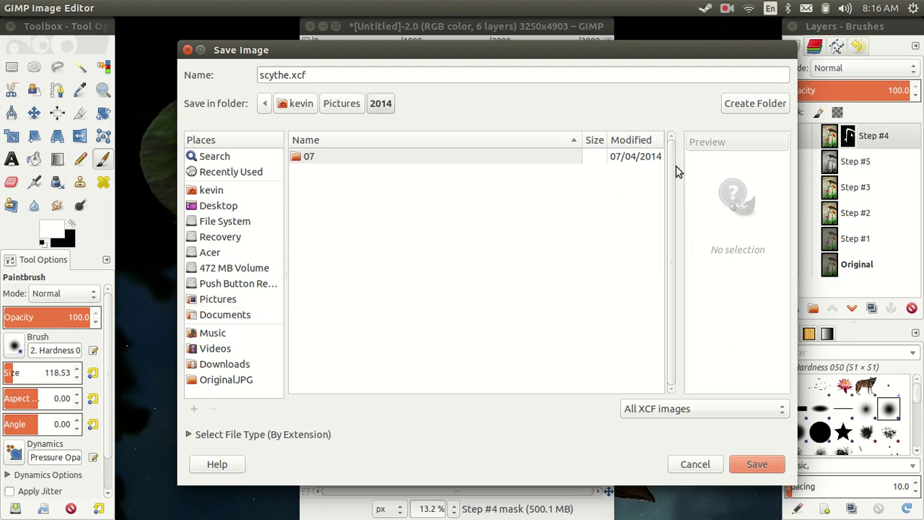
# Create a new 08 folder inside 2014 and save scythe.xcf there
pyautogui.click(742, 109)
pyautogui.write('08')
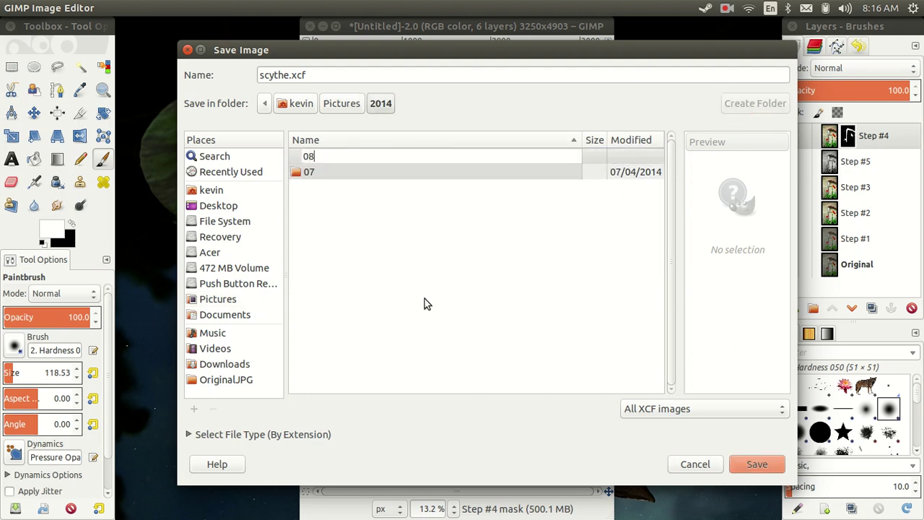
pyautogui.press('Return')
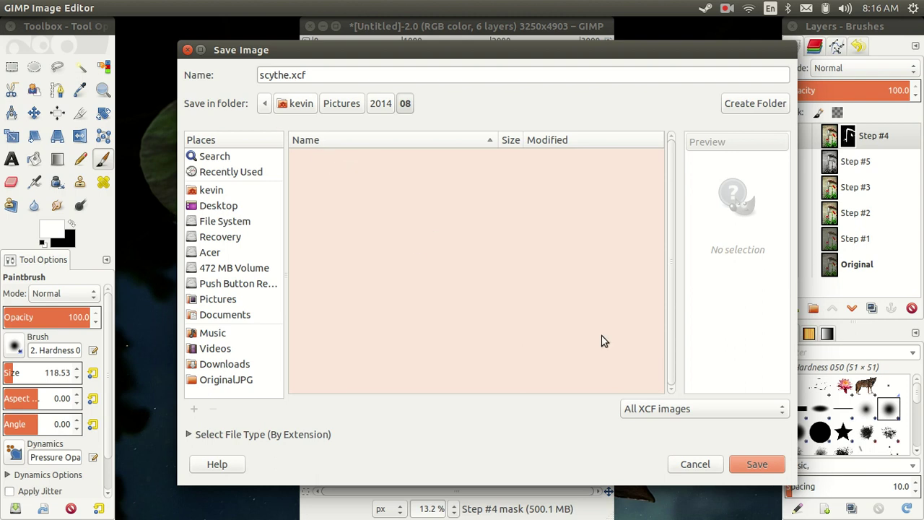
pyautogui.click(764, 465)
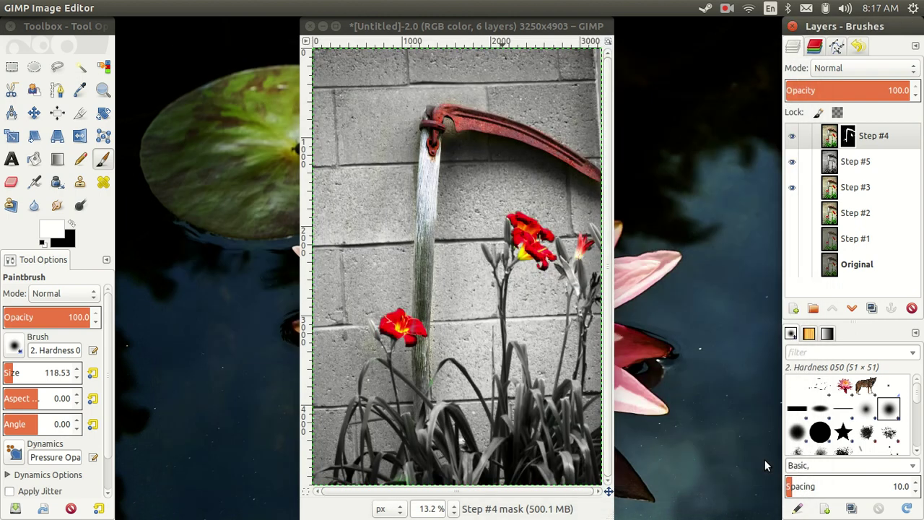
# Refocus the image window and bring up Export Image for scythe in the 08 folder
pyautogui.click(395, 28)
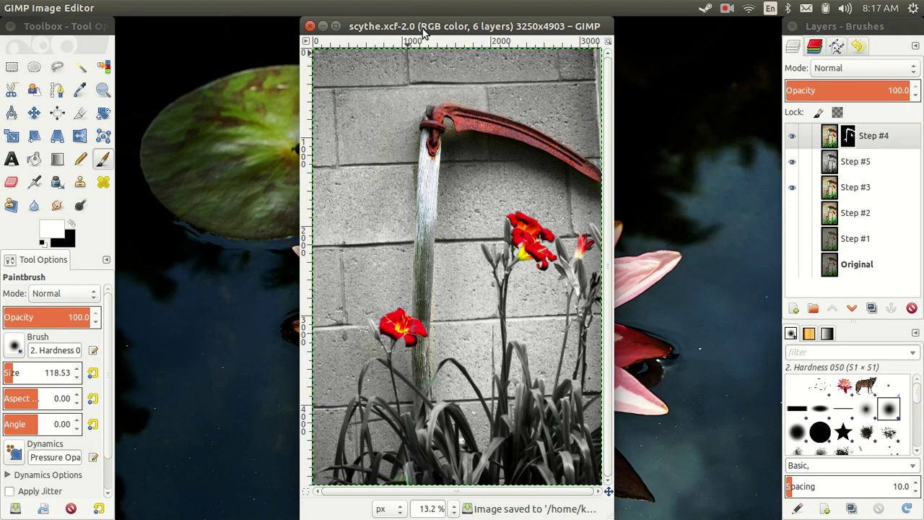
pyautogui.press('ctrl')
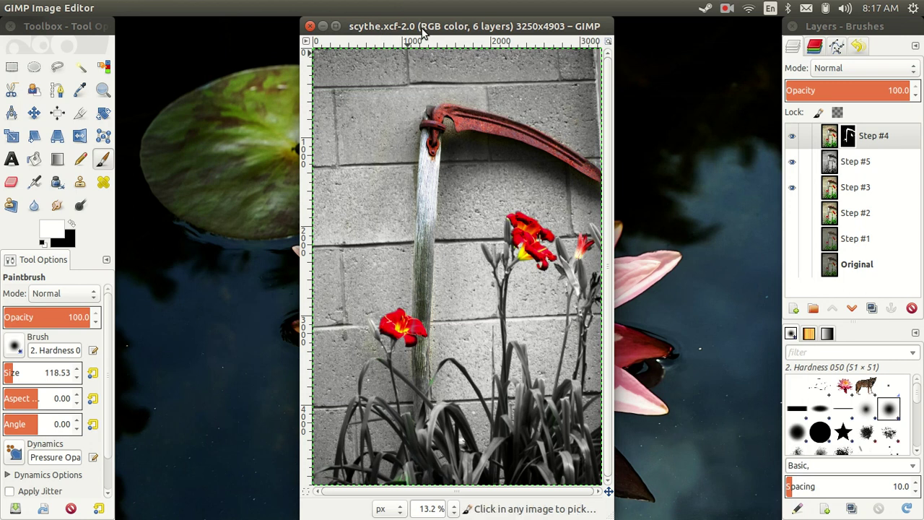
pyautogui.hotkey('ctrl', 'shift', 'e')
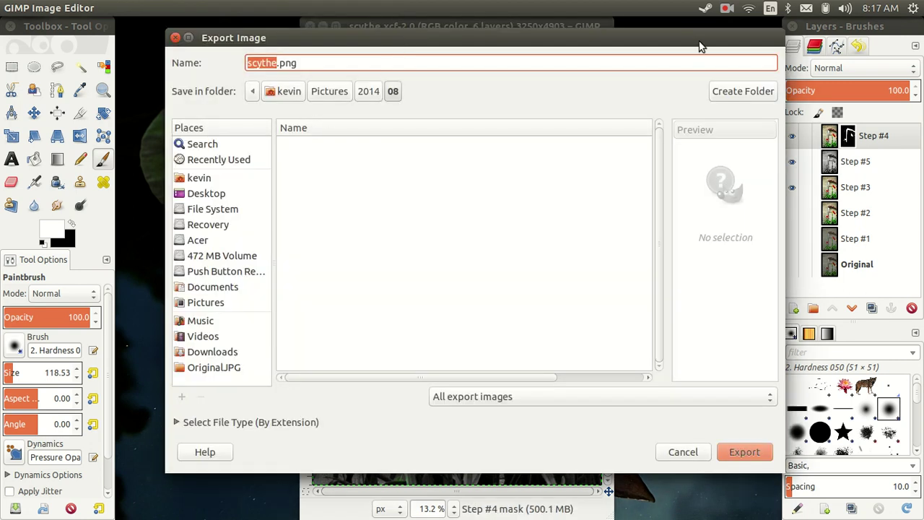
# Change the export file name from scythe.png to scythe.jpg
pyautogui.doubleClick(312, 65)
pyautogui.write('jpg')
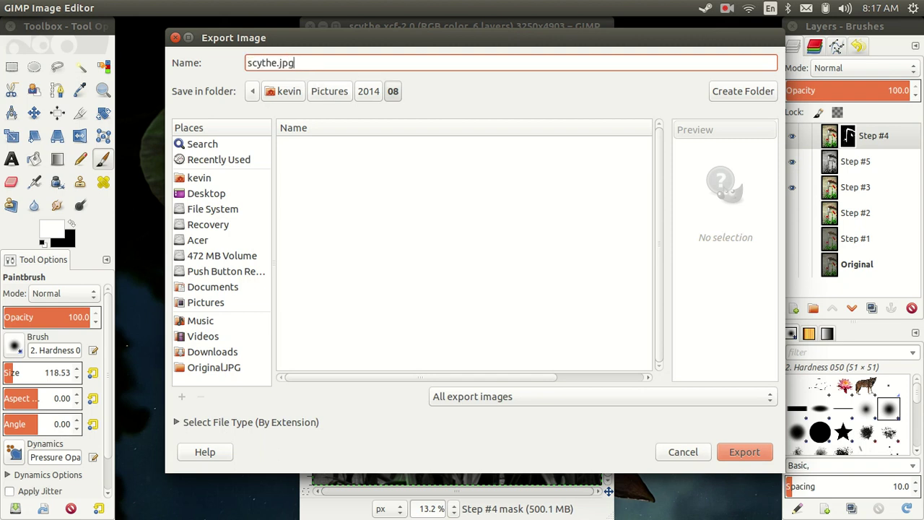
pyautogui.click(754, 453)
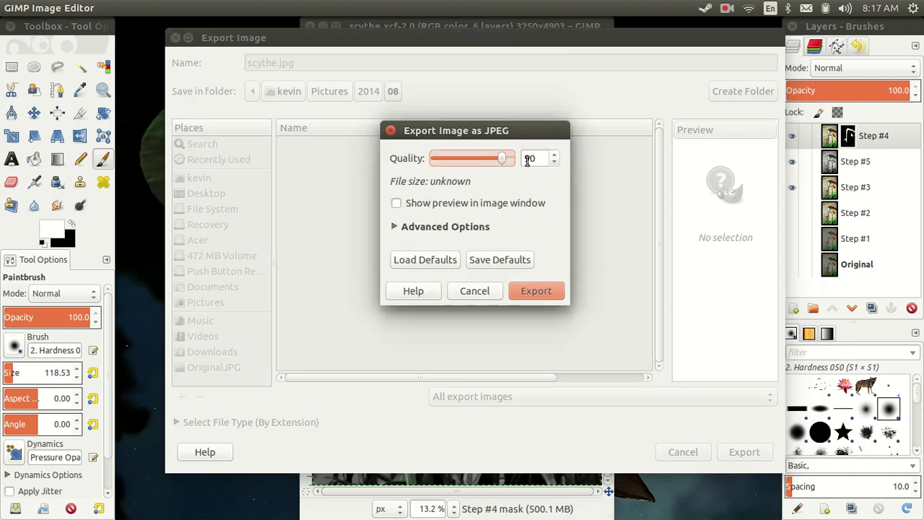
# Set JPEG quality to 100 and export scythe.jpg
pyautogui.doubleClick(529, 159)
pyautogui.write('100')
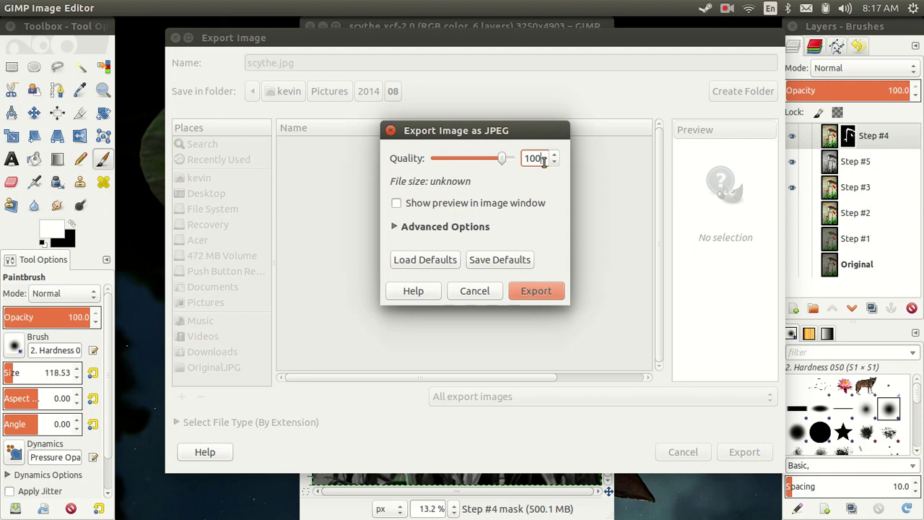
pyautogui.click(403, 229)
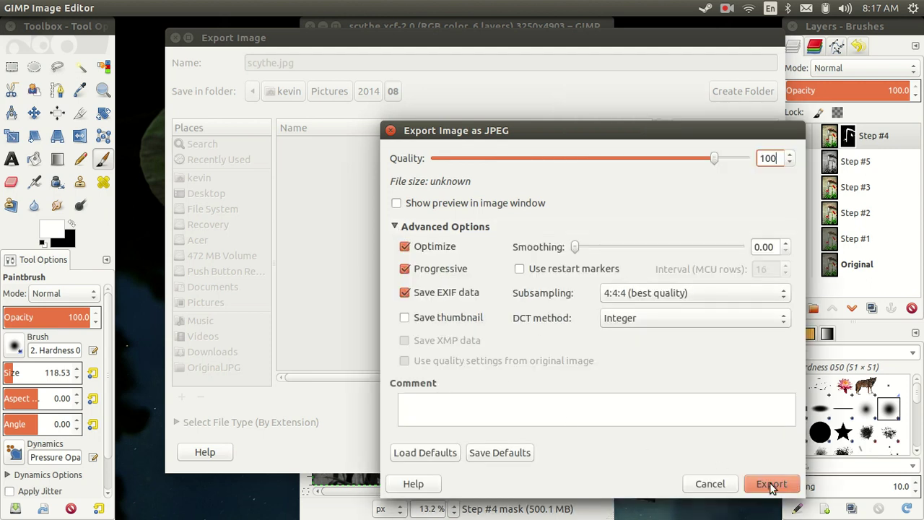
pyautogui.press('Tab')
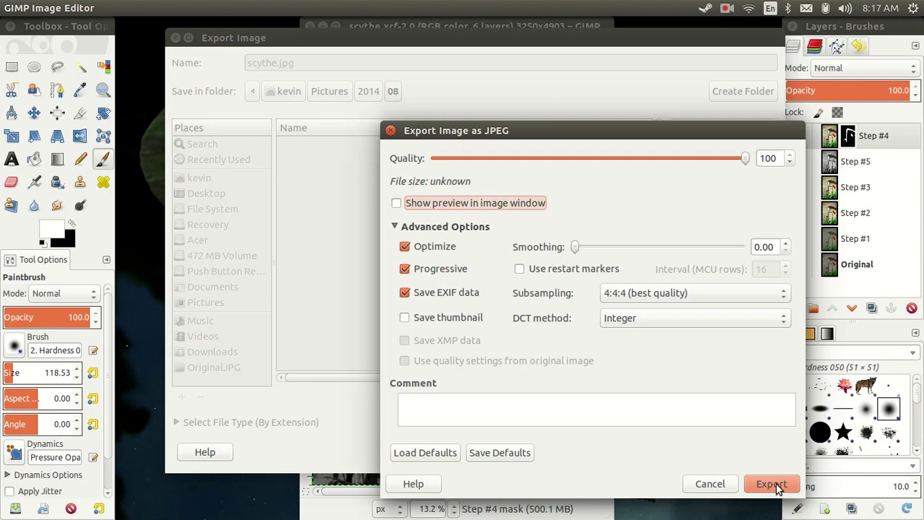
pyautogui.click(773, 485)
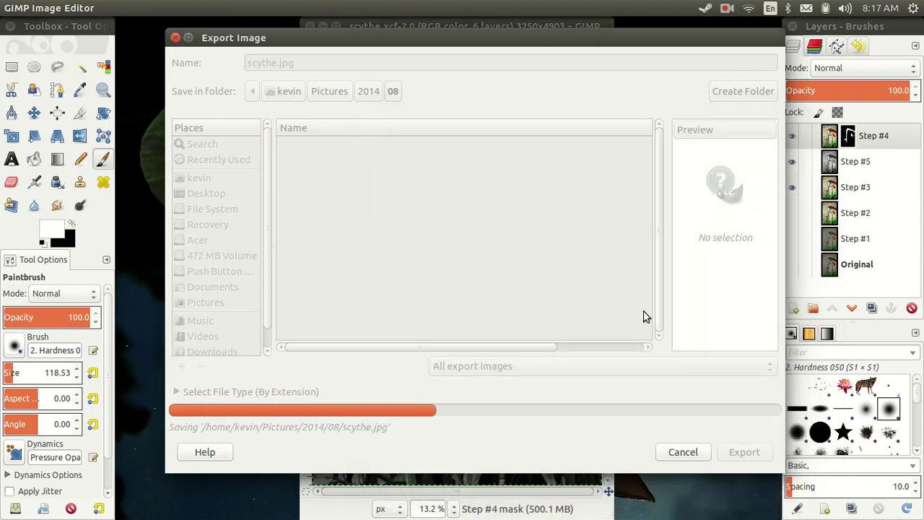